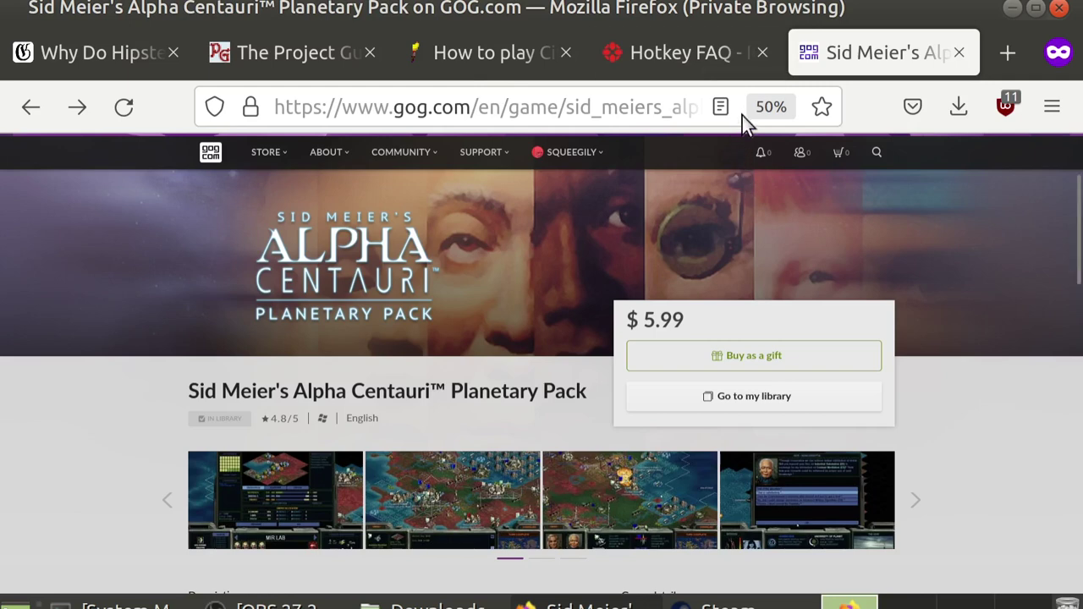
Switch to Steam, dismiss the Steam Play settings without saving, and return to the GOG game page in Firefox
key(alt+Tab)
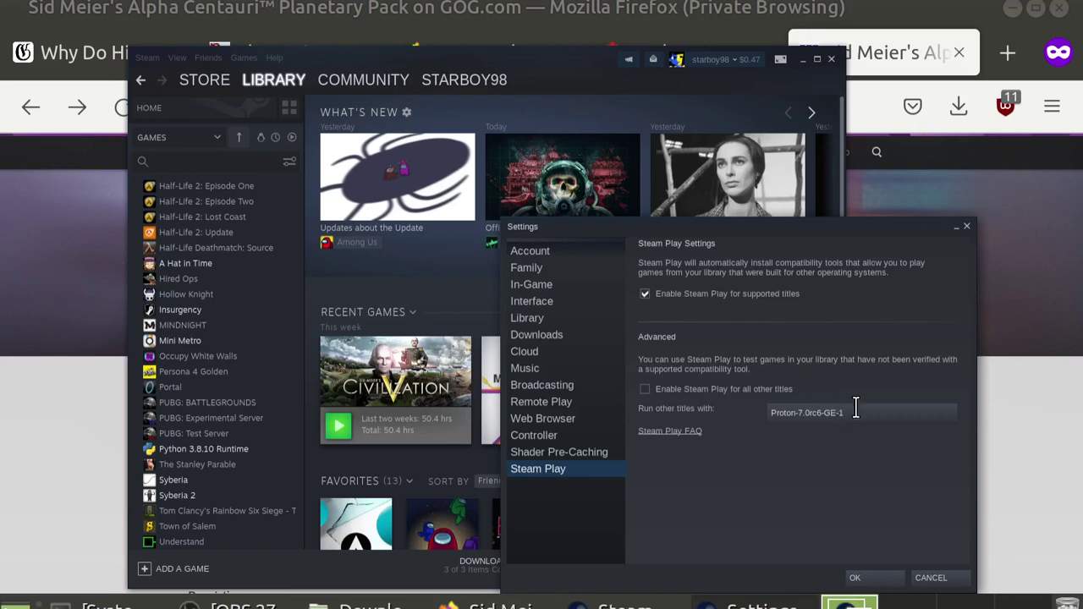
click(948, 582)
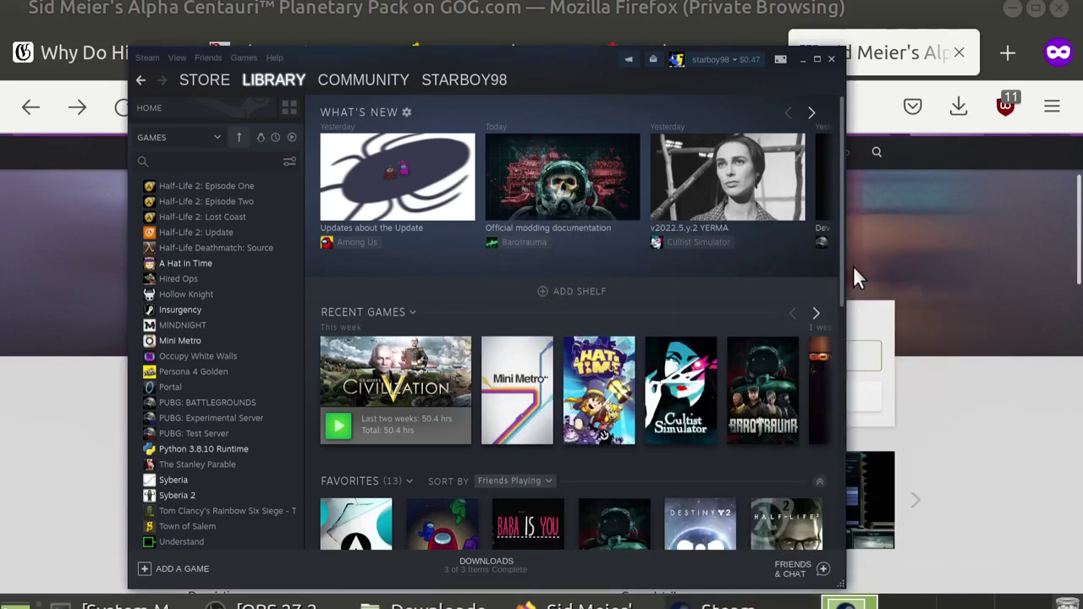
click(852, 266)
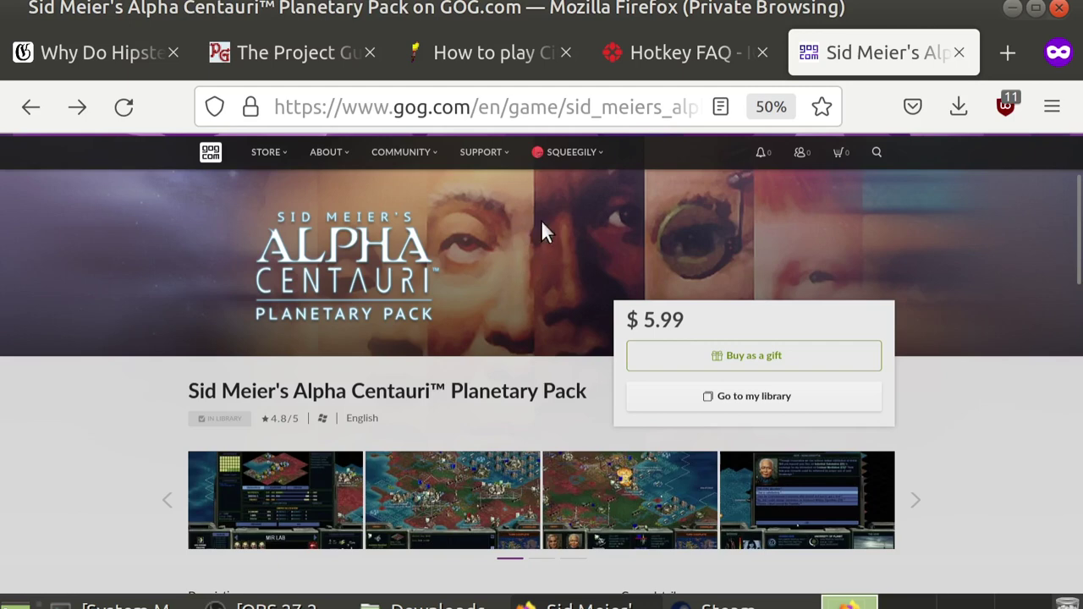
Open the Sid Meier's Alpha Centauri Planetary Pack entry from the GOG account's game collection, viewed at default zoom
mouse_move(593, 152)
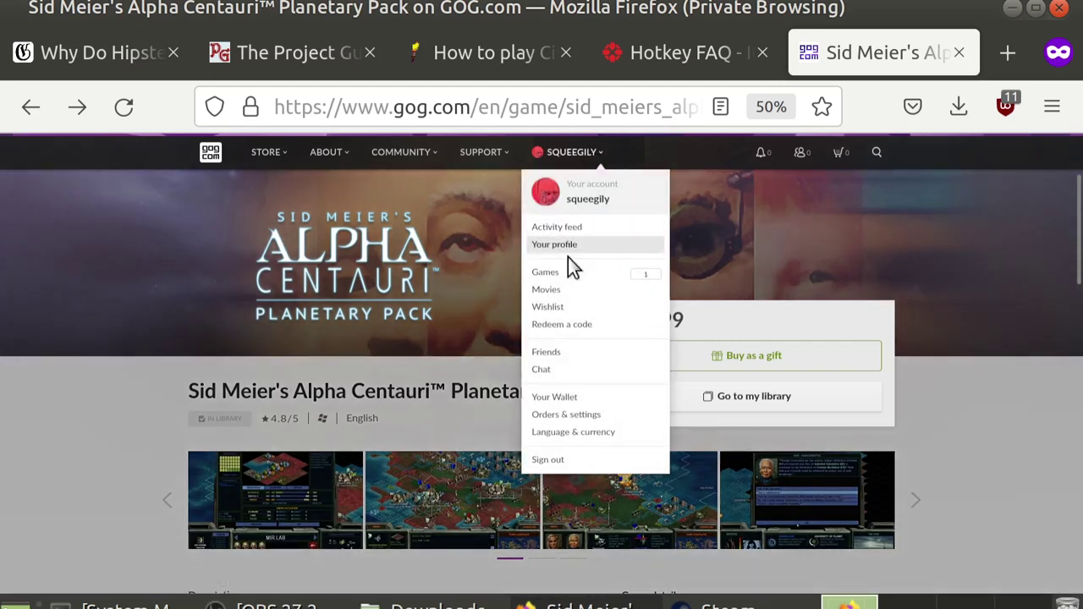
click(564, 273)
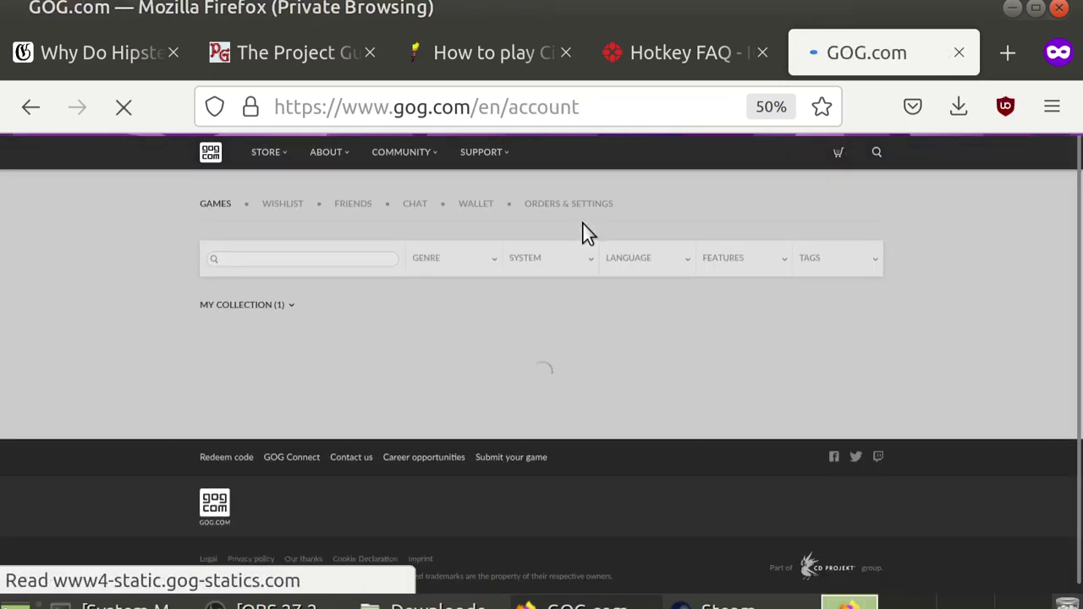
key(ctrl+0)
scroll(364, 354, down, 3)
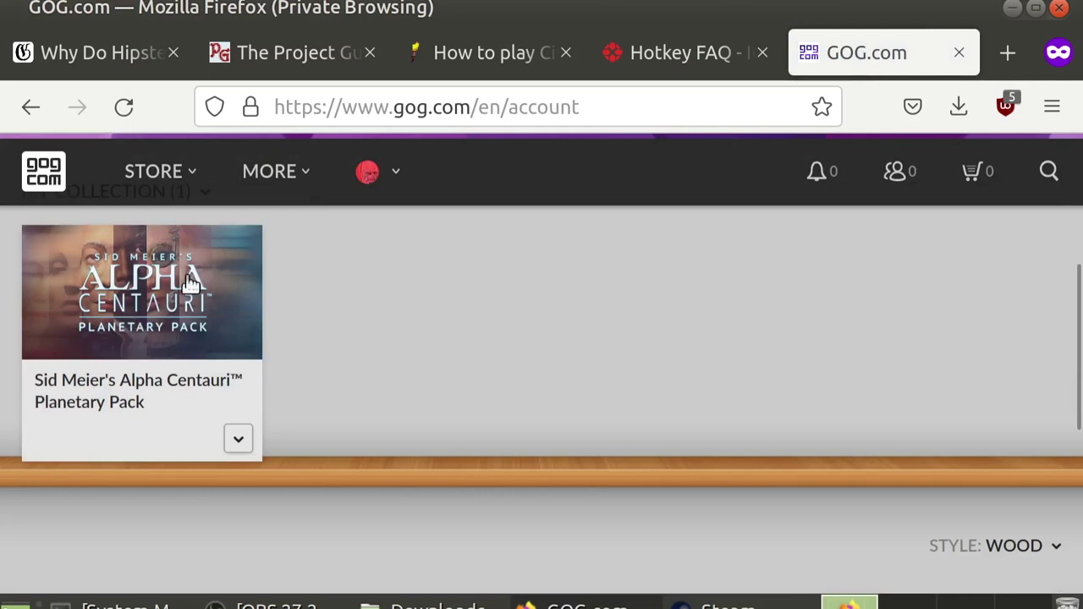
click(131, 322)
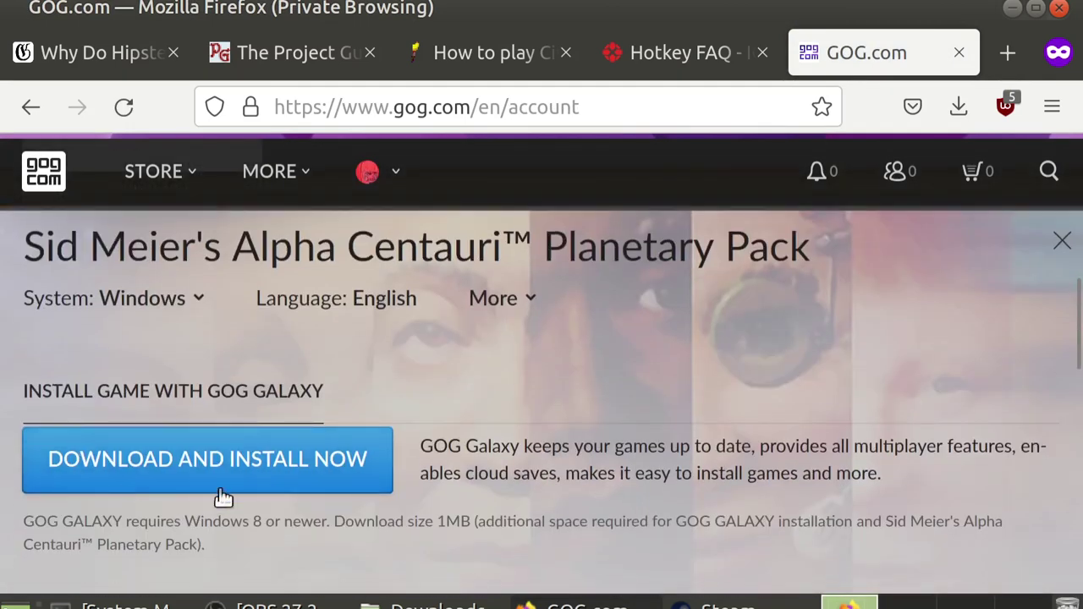
Locate the game's offline backup installer on GOG and check the setup file in the Downloads folder
scroll(677, 372, down, 2)
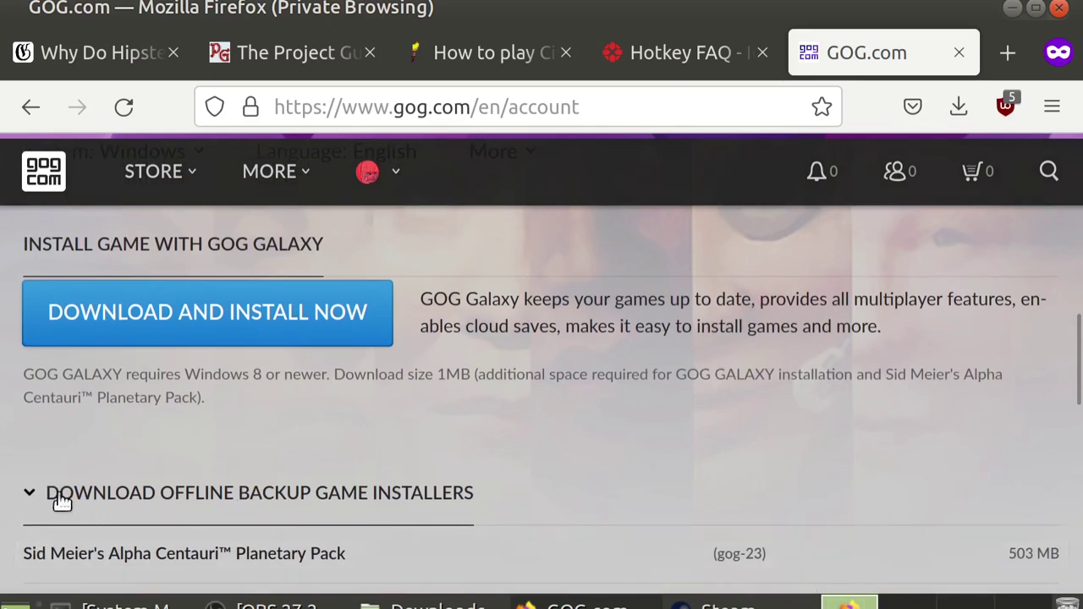
scroll(363, 438, down, 4)
scroll(388, 383, up, 2)
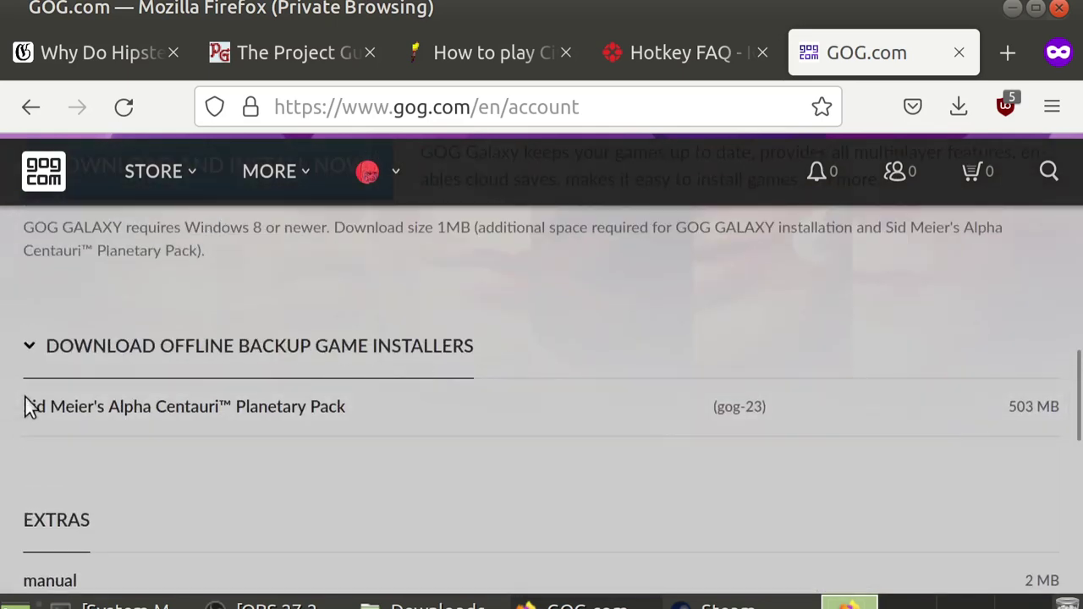
click(423, 551)
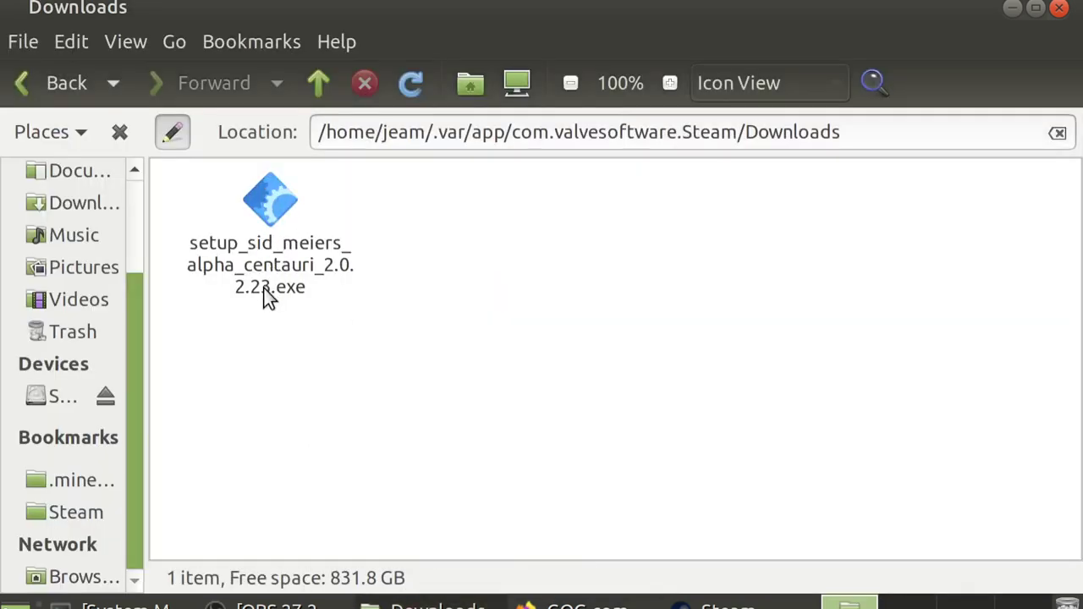
click(438, 604)
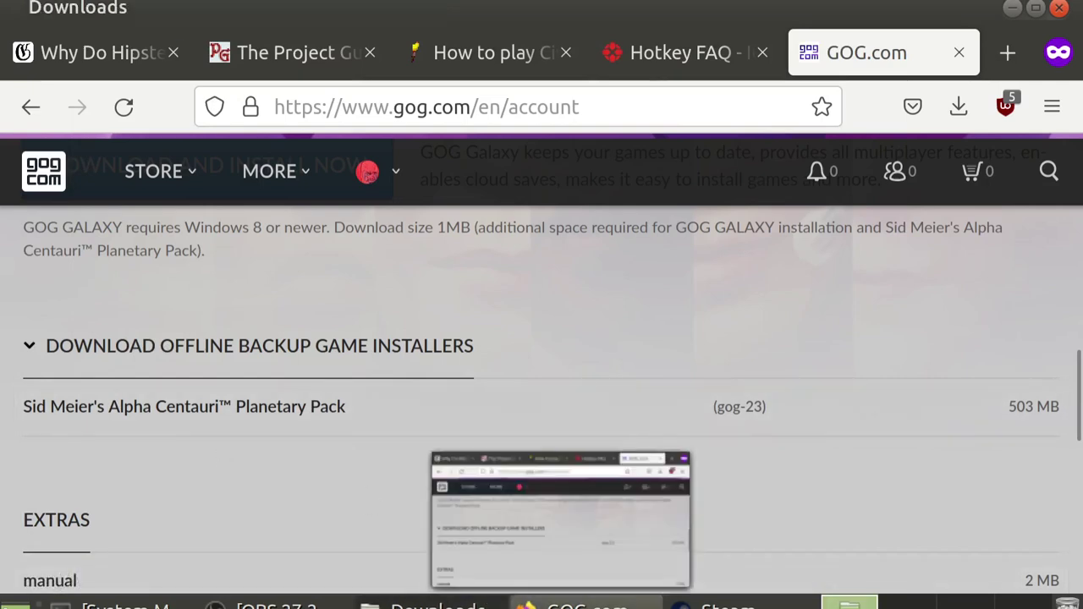
click(435, 604)
Switch to Steam, start adding a non-Steam game to the library, and browse for its program file
click(717, 604)
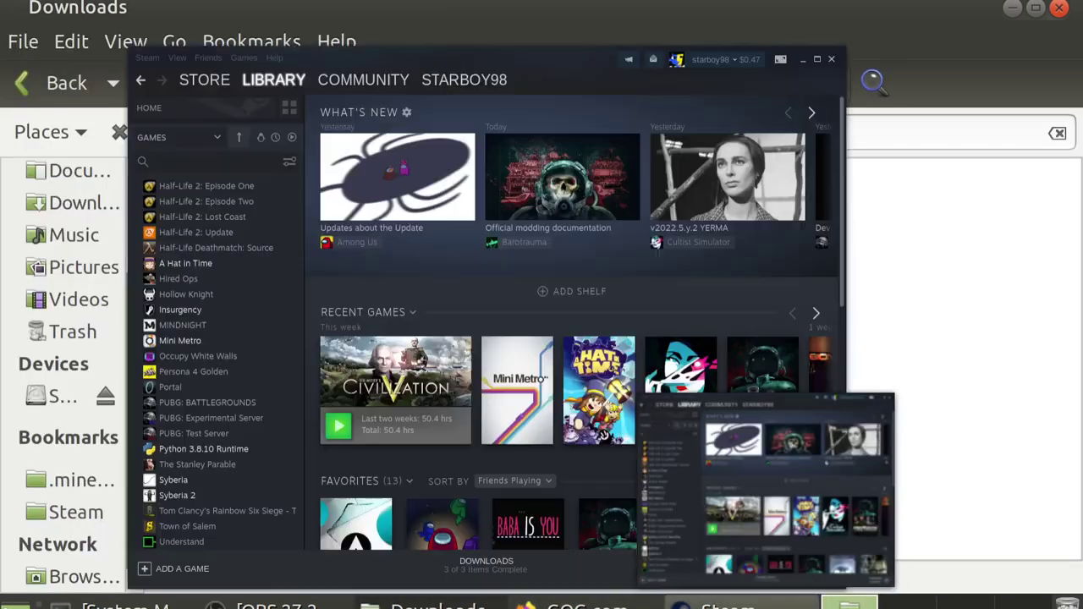
click(148, 570)
click(188, 522)
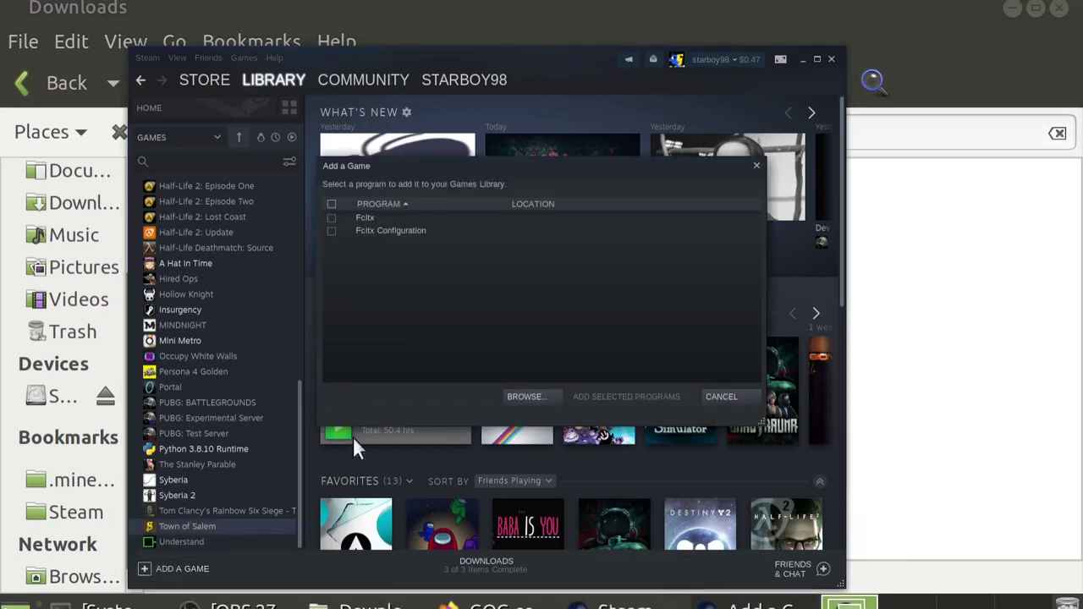
click(546, 394)
Show all file types in the Downloads folder and add the setup_sid_meiers_alpha_centauri_2.0.2.23.exe installer to the Steam library
click(481, 203)
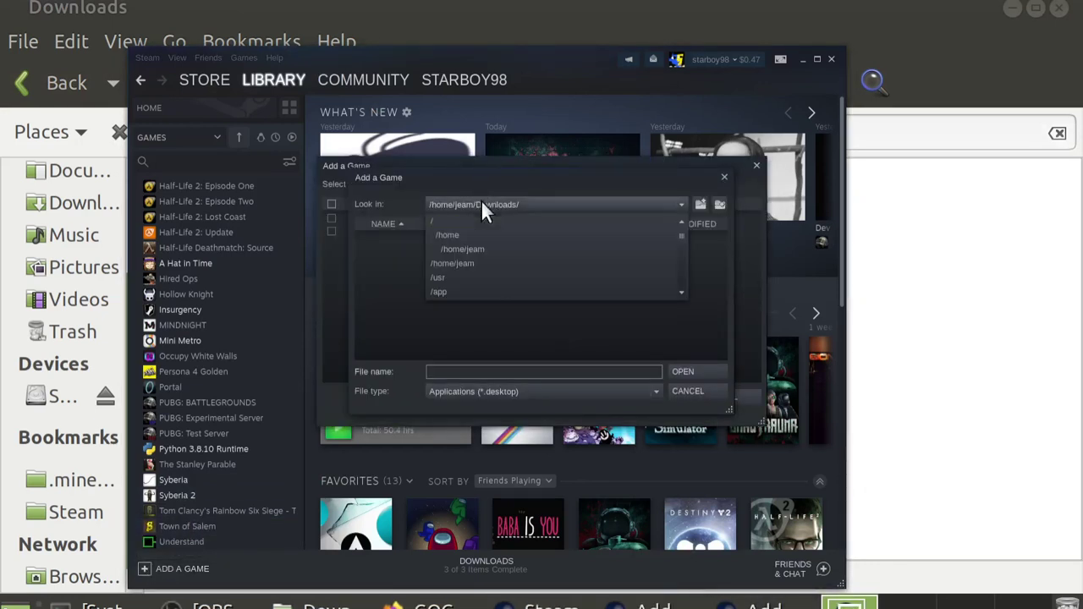
click(472, 247)
double_click(393, 341)
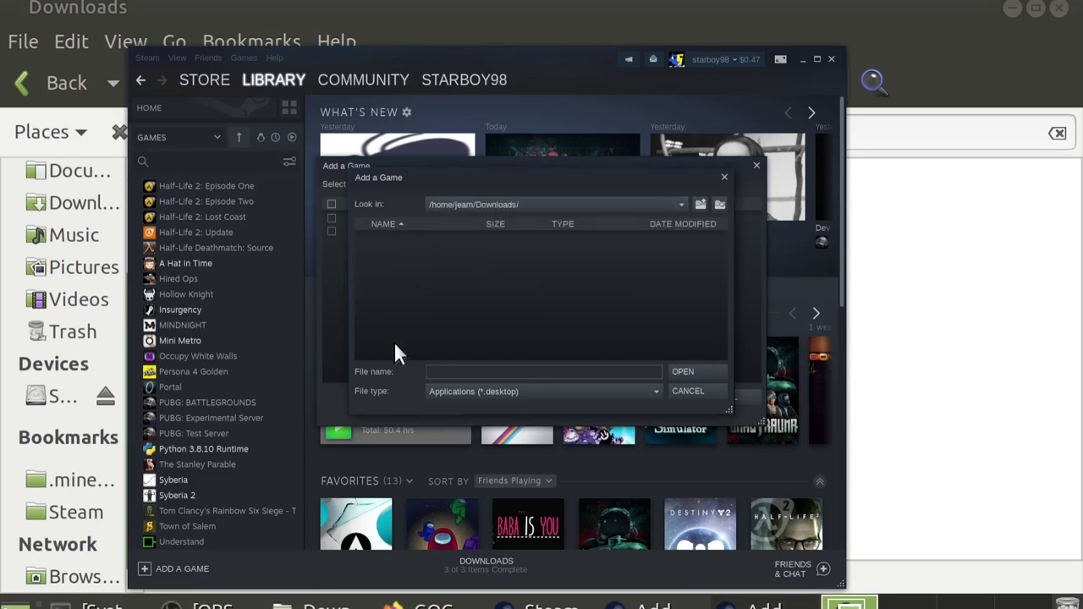
click(454, 388)
click(468, 408)
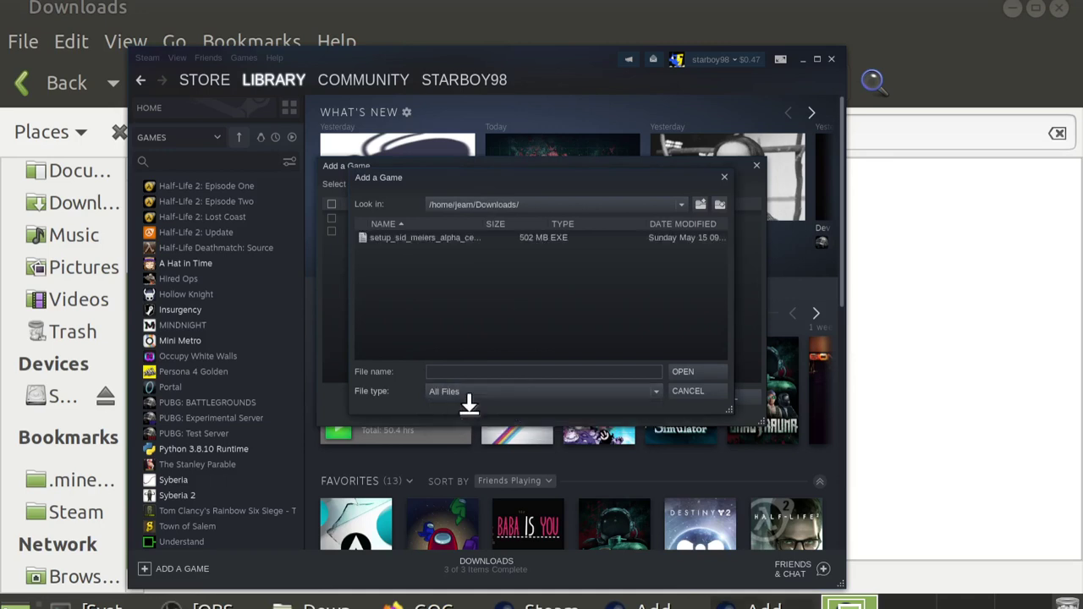
double_click(378, 240)
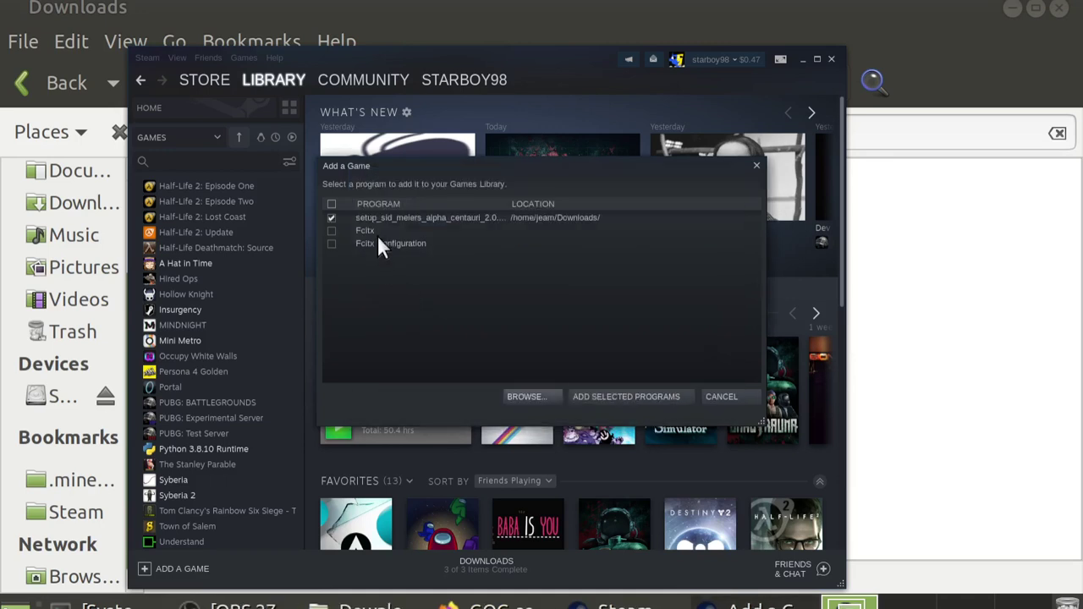
click(625, 399)
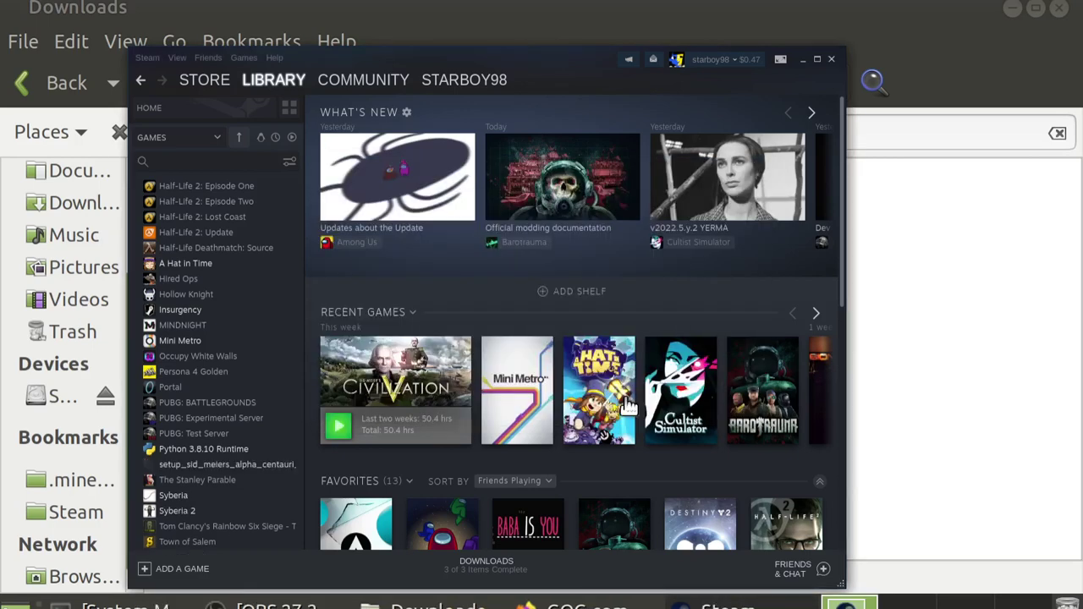
Select the added Alpha Centauri installer in the library and try to launch it
click(247, 465)
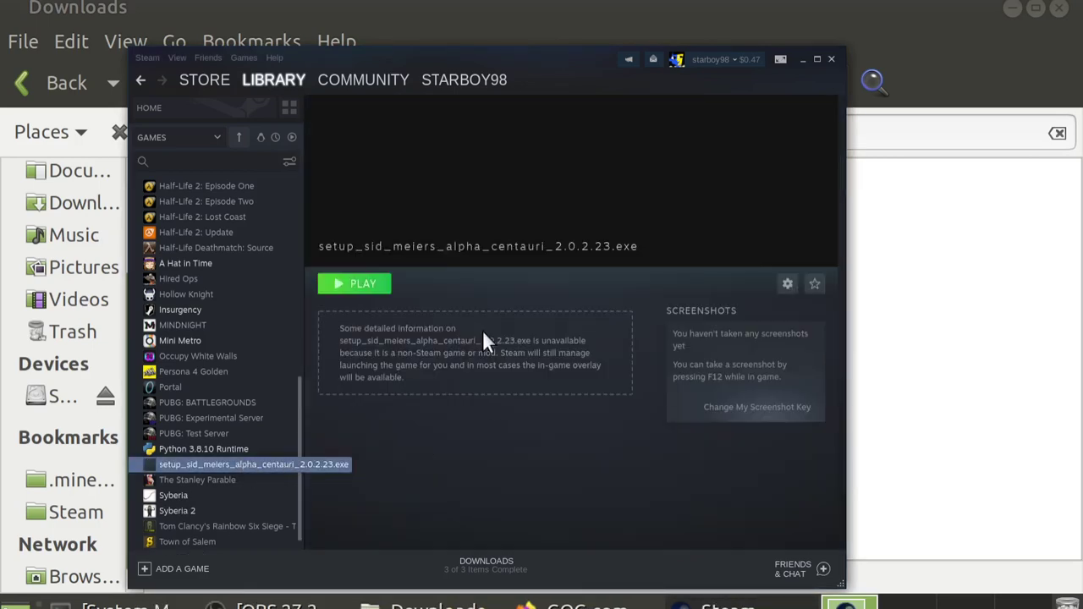
click(371, 286)
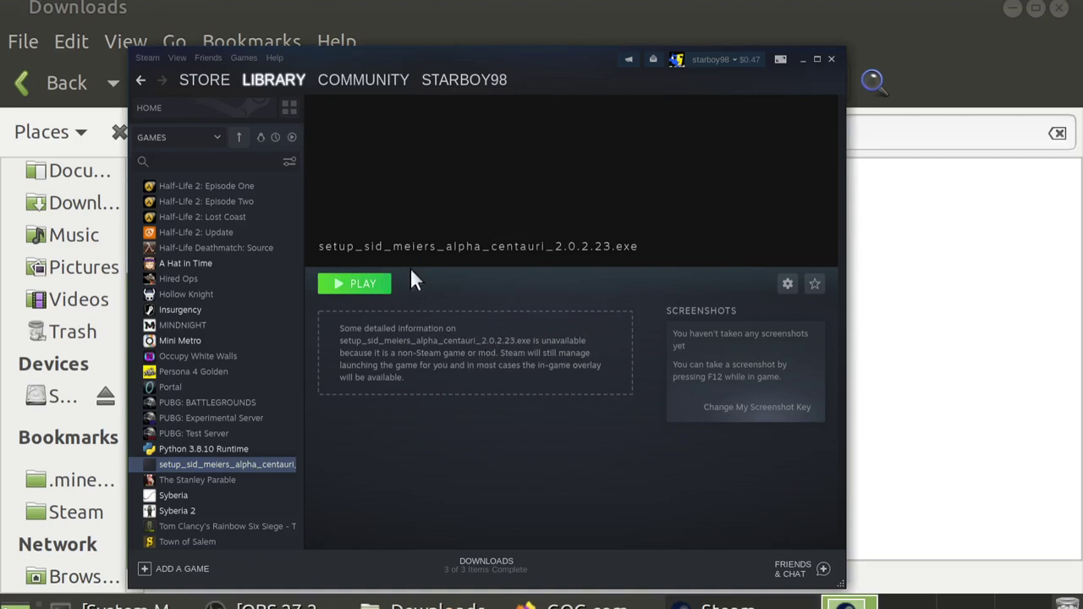
Force the Alpha Centauri installer to use the Proton-7.0rc6-GE-1 compatibility tool in its properties
right_click(267, 470)
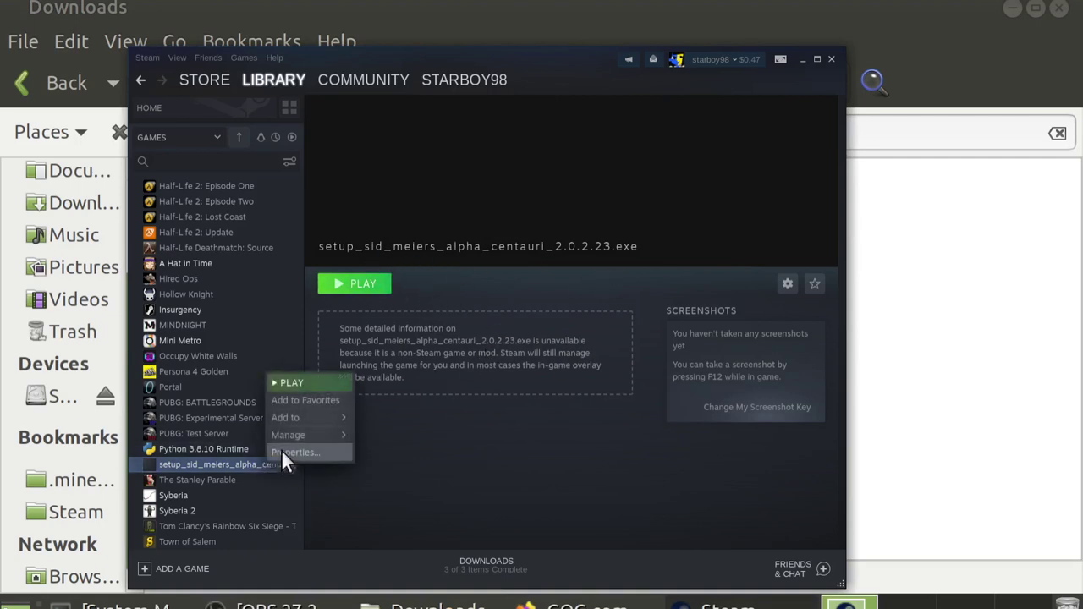
click(283, 452)
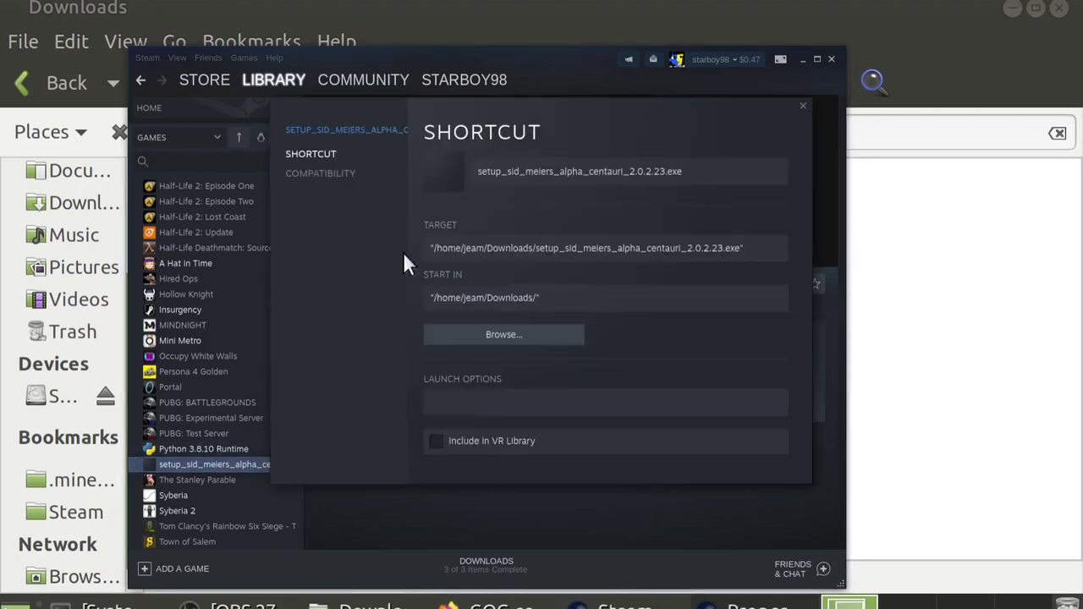
click(338, 175)
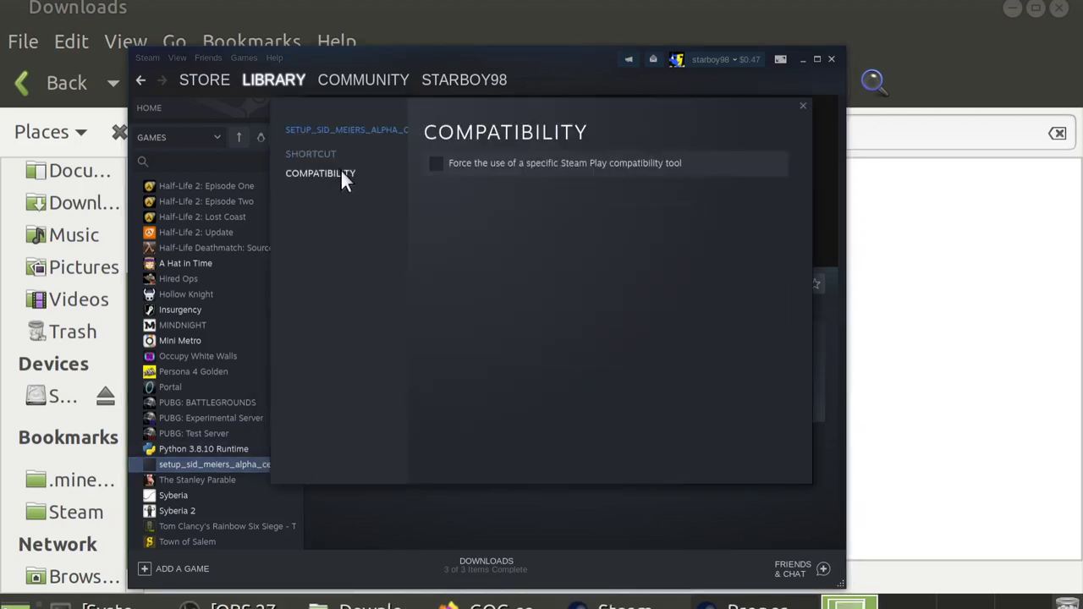
click(449, 170)
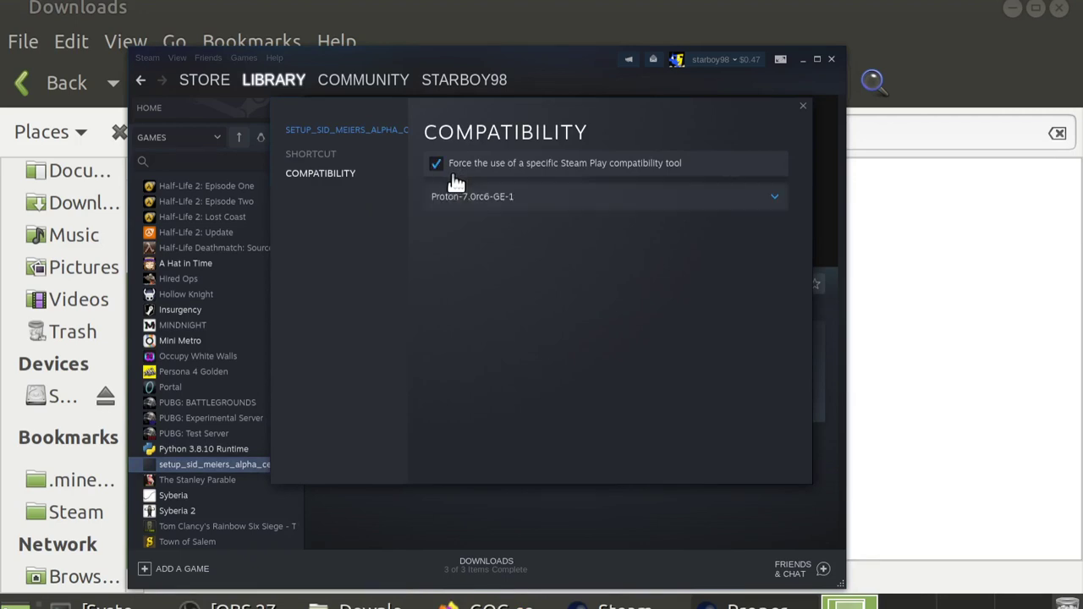
click(513, 203)
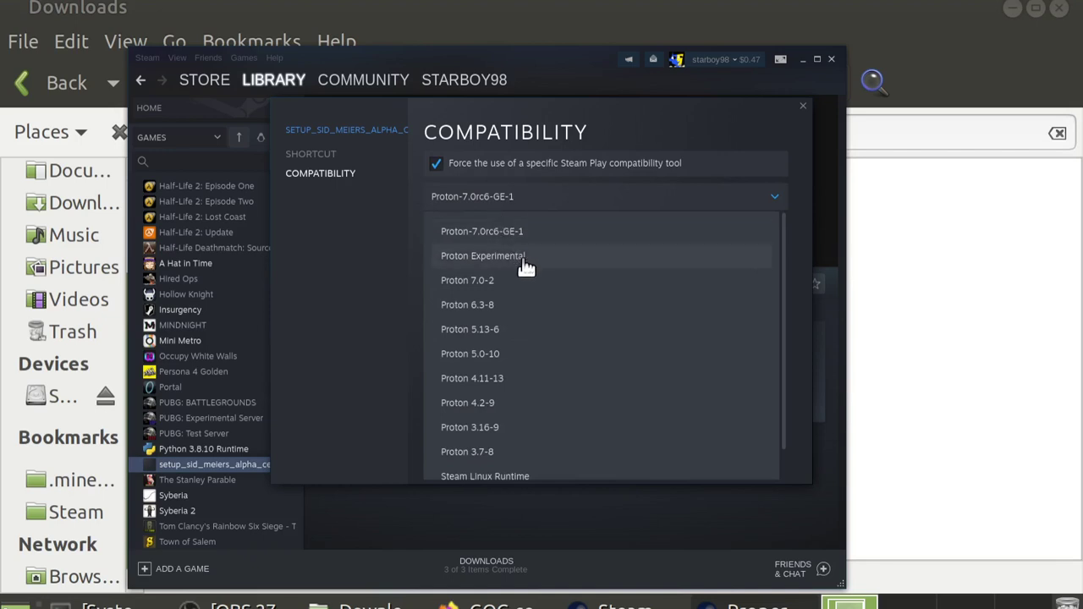
scroll(540, 341, down, 1)
scroll(533, 279, up, 1)
click(491, 193)
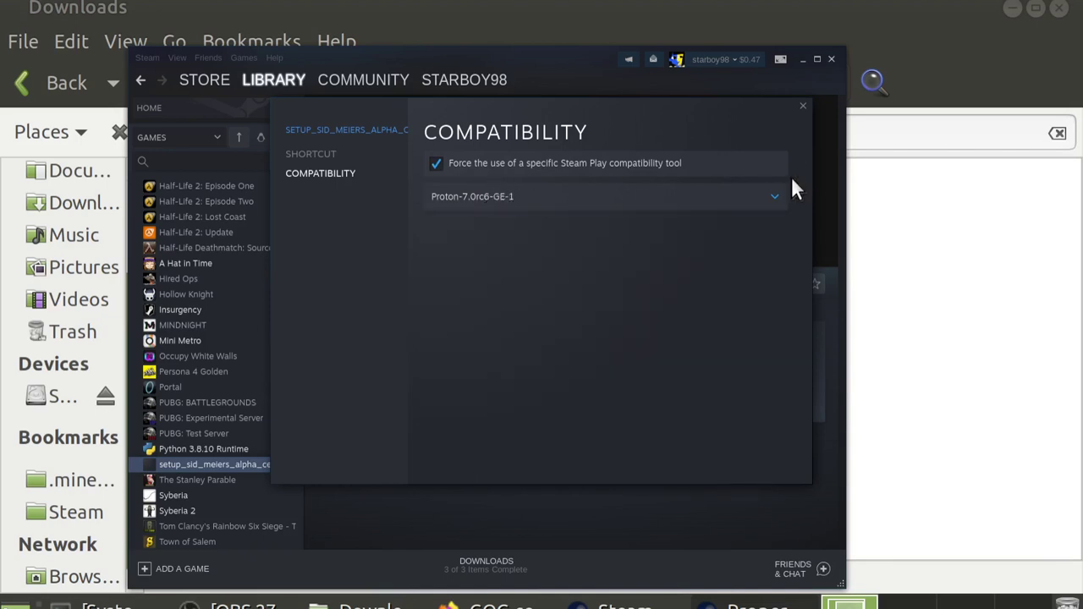
click(803, 108)
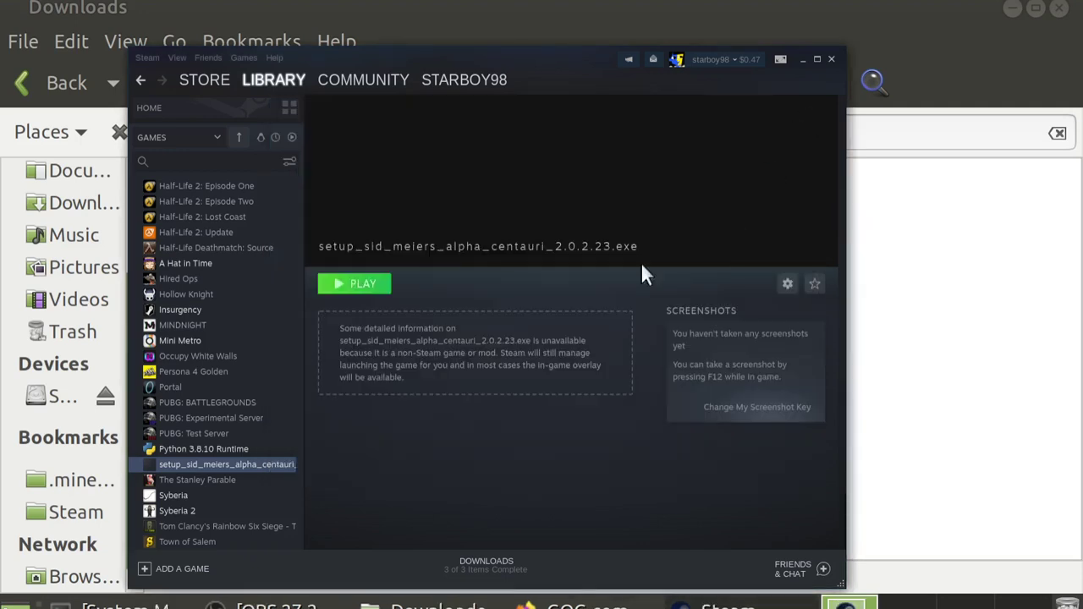
Run the installer, accept the EULA, install both games to C:\GOG Games\Sid Meier's Alpha Centauri, and exit setup without launching
click(354, 286)
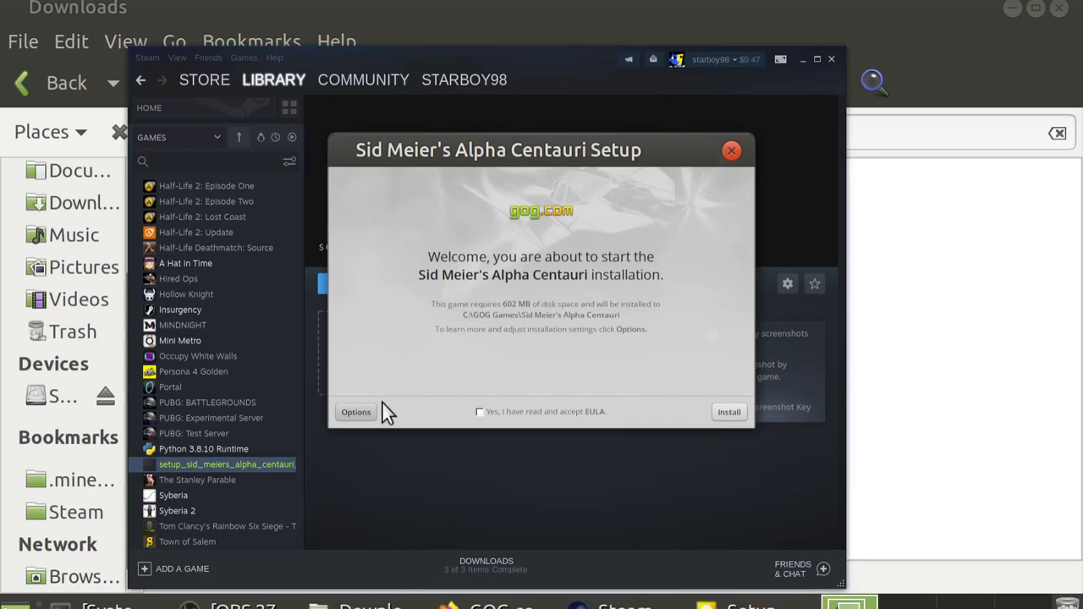
click(356, 412)
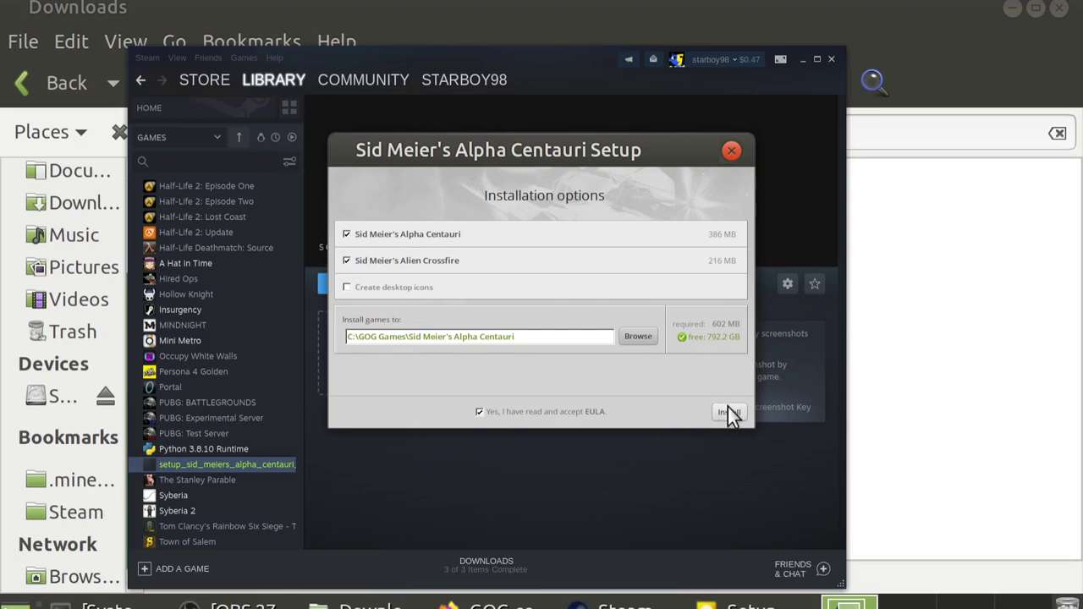
drag(355, 340, 527, 361)
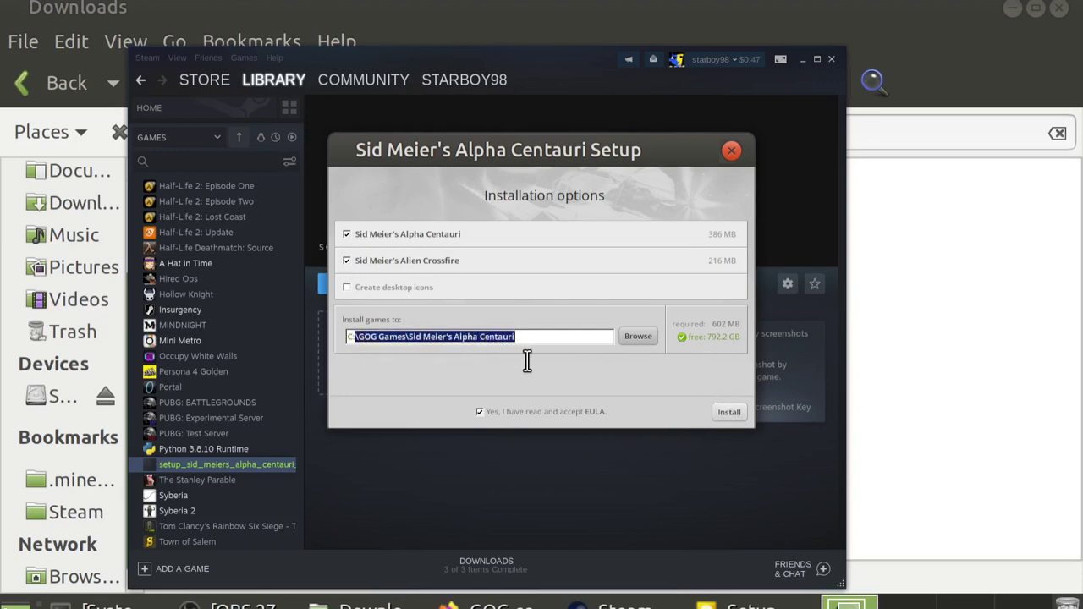
click(736, 410)
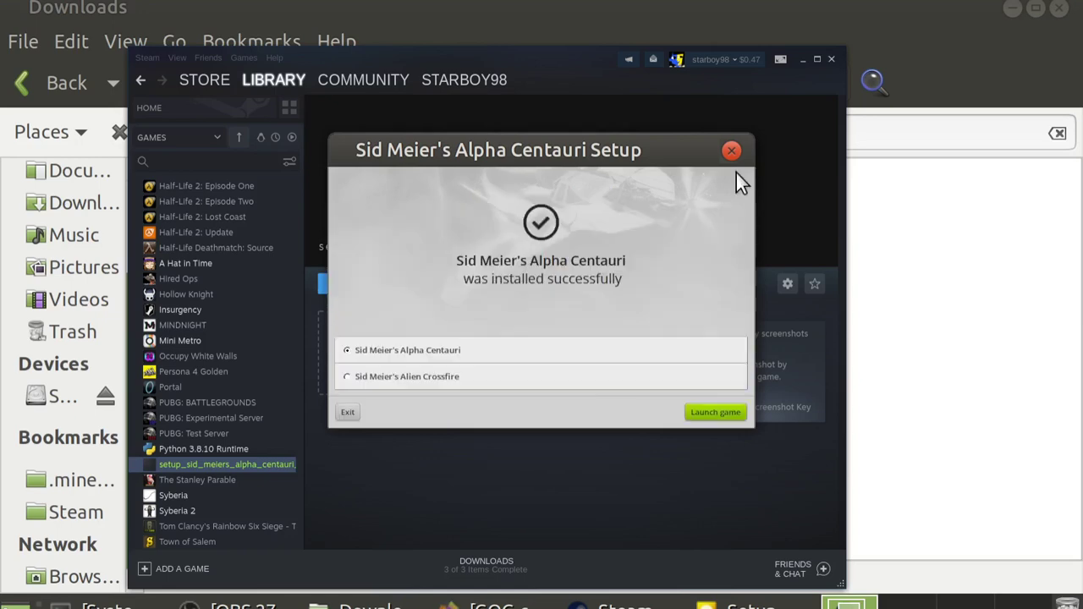
click(346, 413)
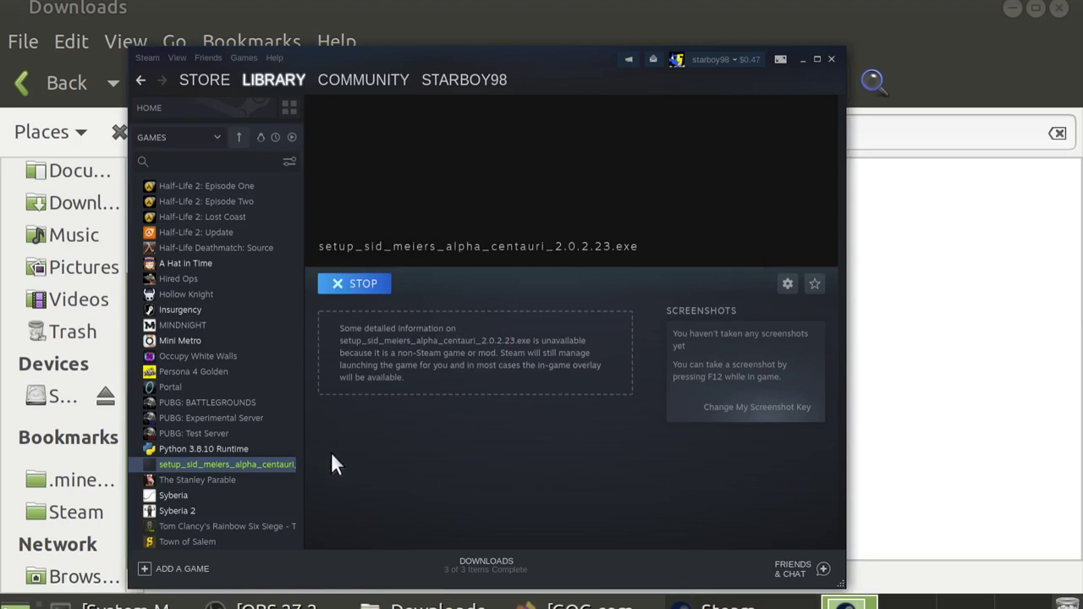
Rename the setup_sid_meiers_alpha_centauri_2.0.2.23.exe shortcut to "Sid Meier's Alpha Centauri" in its properties
right_click(284, 463)
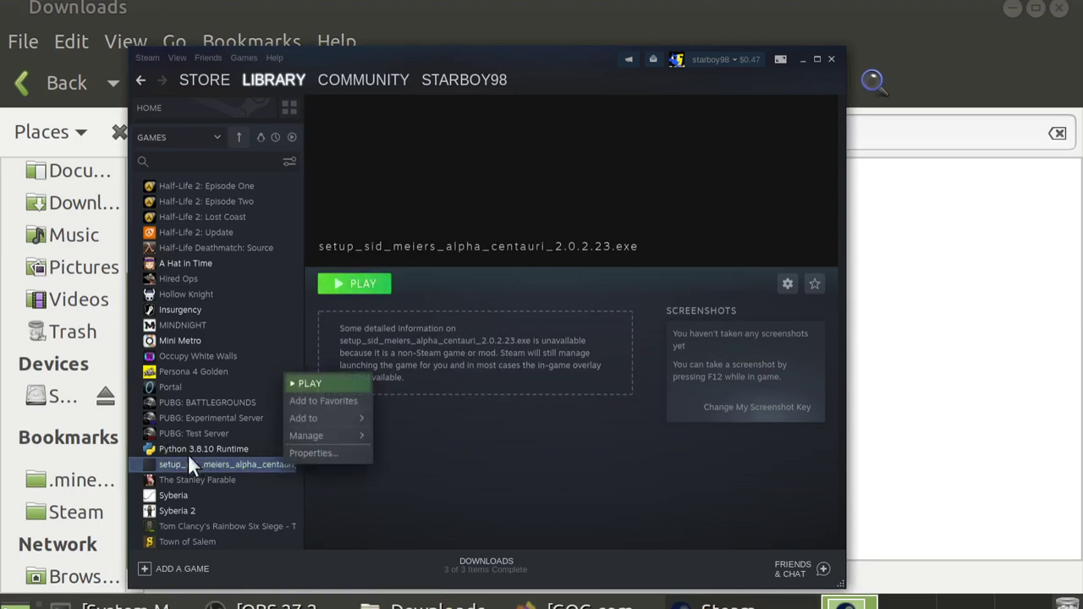
click(299, 452)
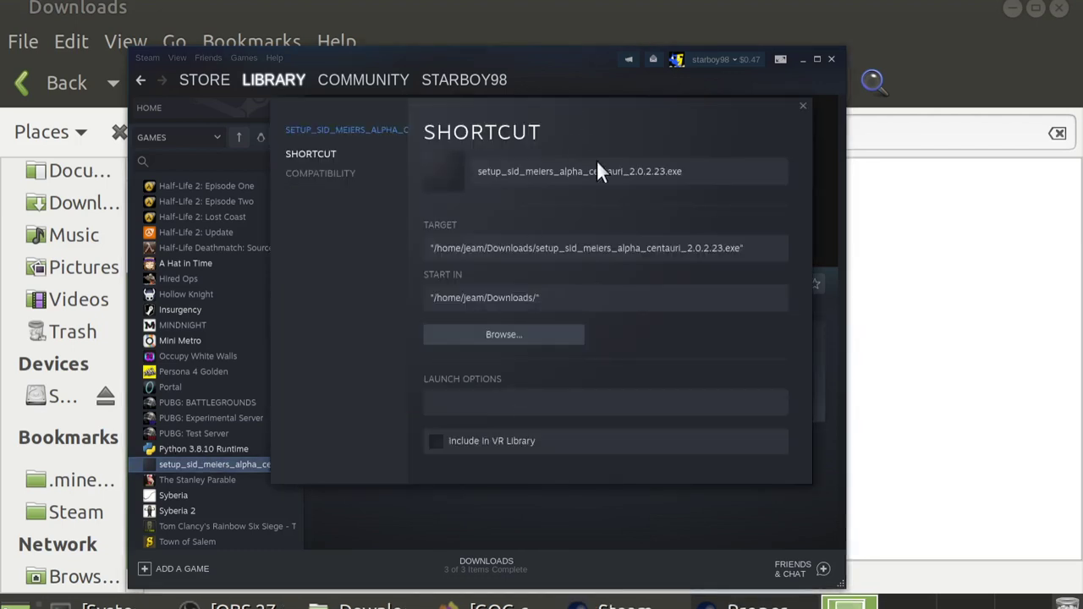
drag(713, 171, 462, 175)
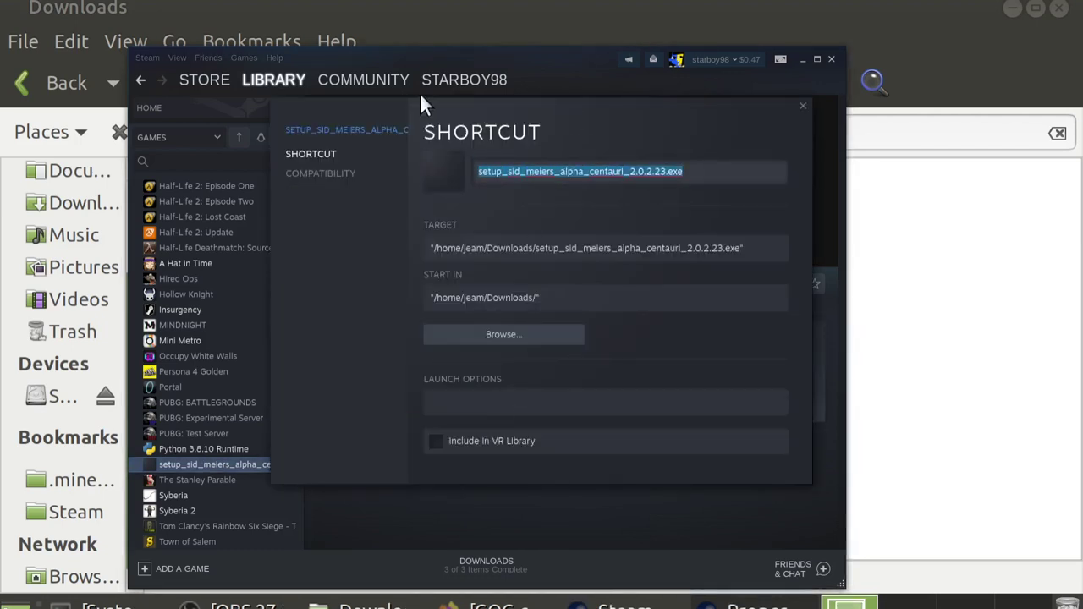
text(Sid Meier's Alpha Centauri)
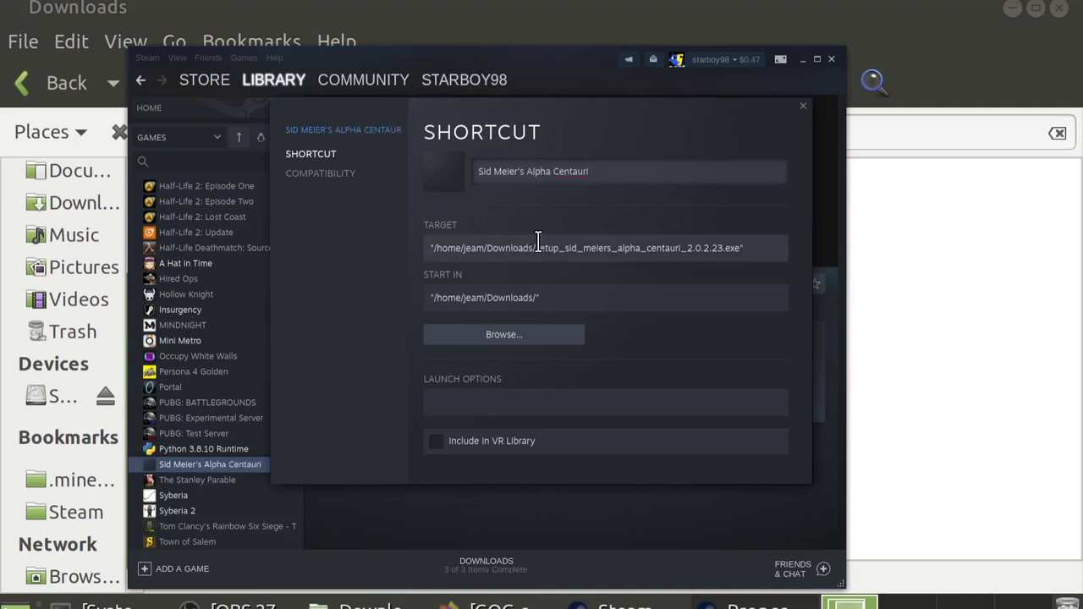
Browse for a new shortcut target, going from the home folder to .local/share/Steam/steamapps/compatdata
drag(534, 248, 769, 247)
click(606, 297)
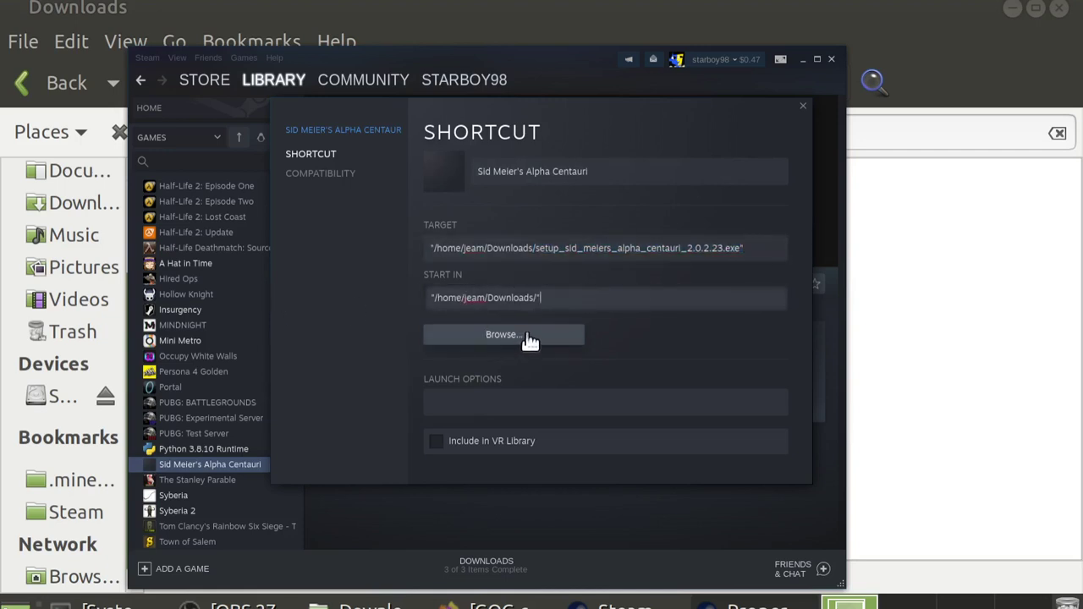
click(504, 335)
click(508, 203)
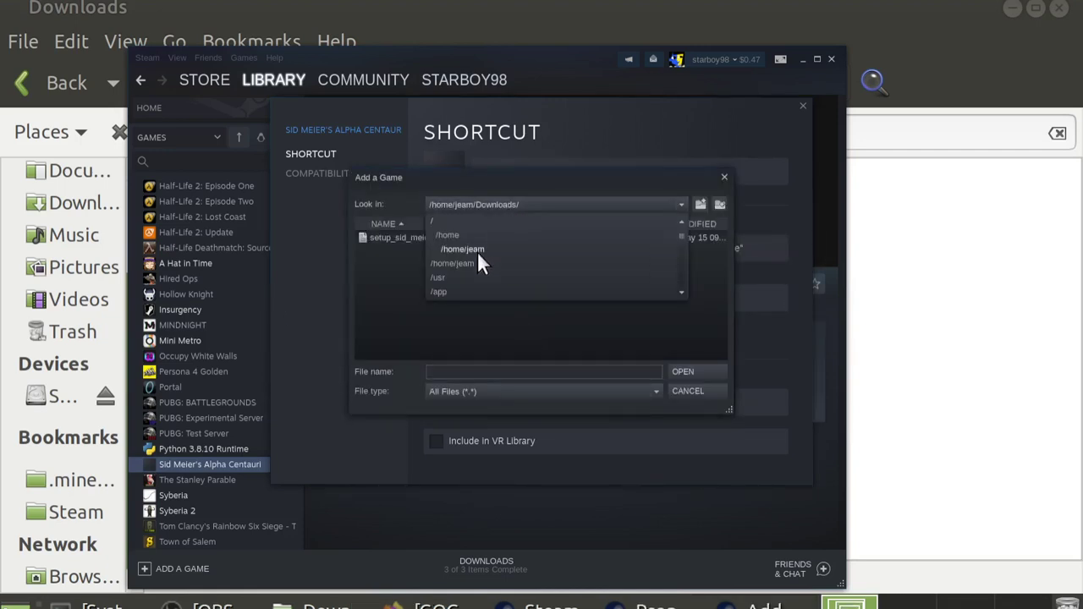
click(476, 251)
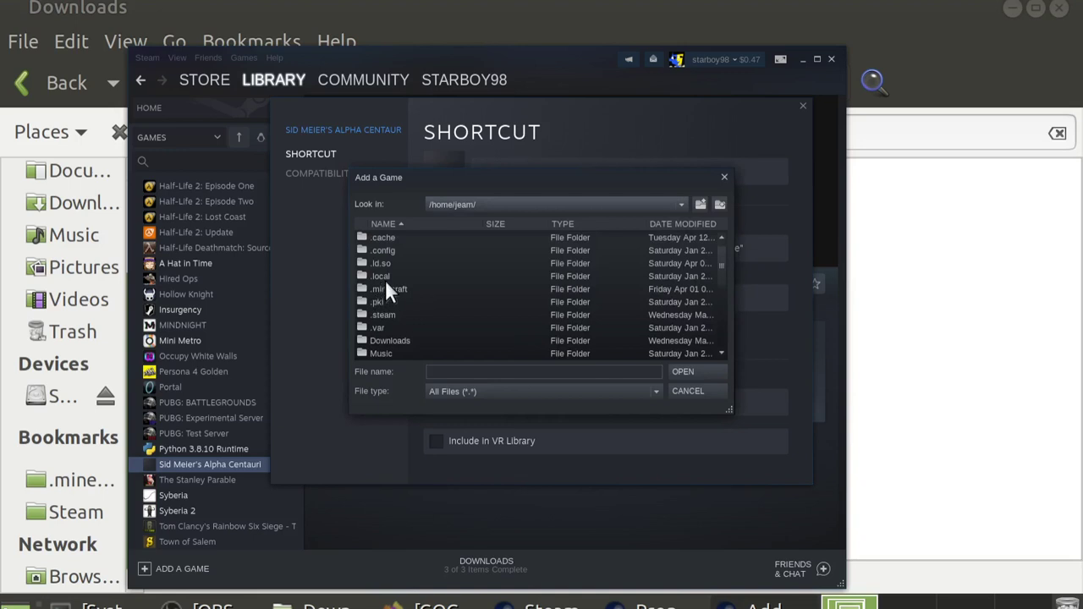
double_click(385, 279)
double_click(392, 249)
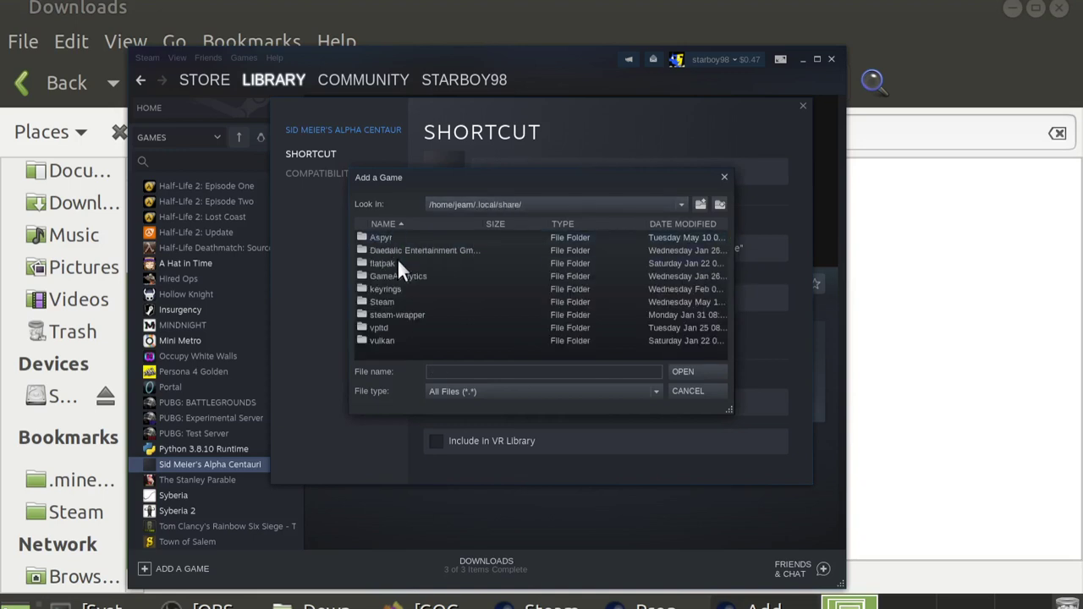
double_click(381, 302)
scroll(400, 317, down, 2)
scroll(400, 321, down, 2)
double_click(402, 346)
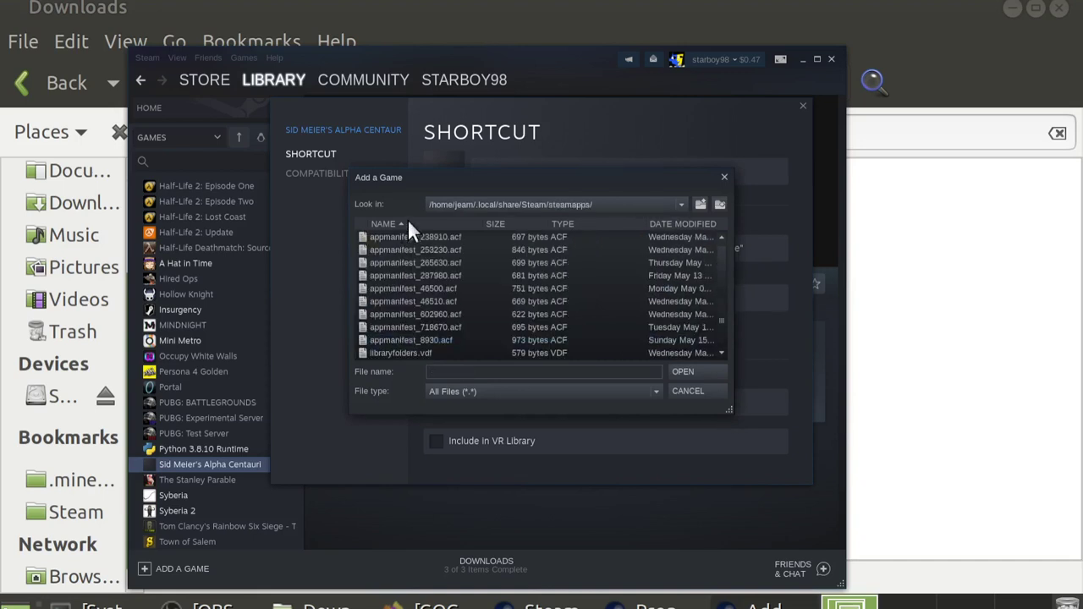
scroll(416, 296, up, 4)
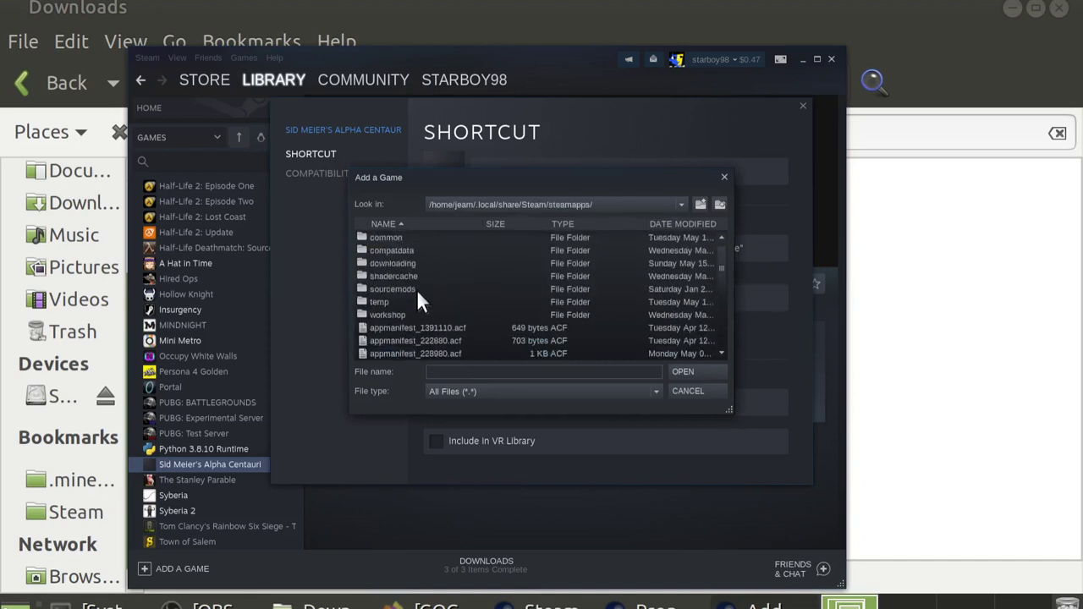
double_click(390, 251)
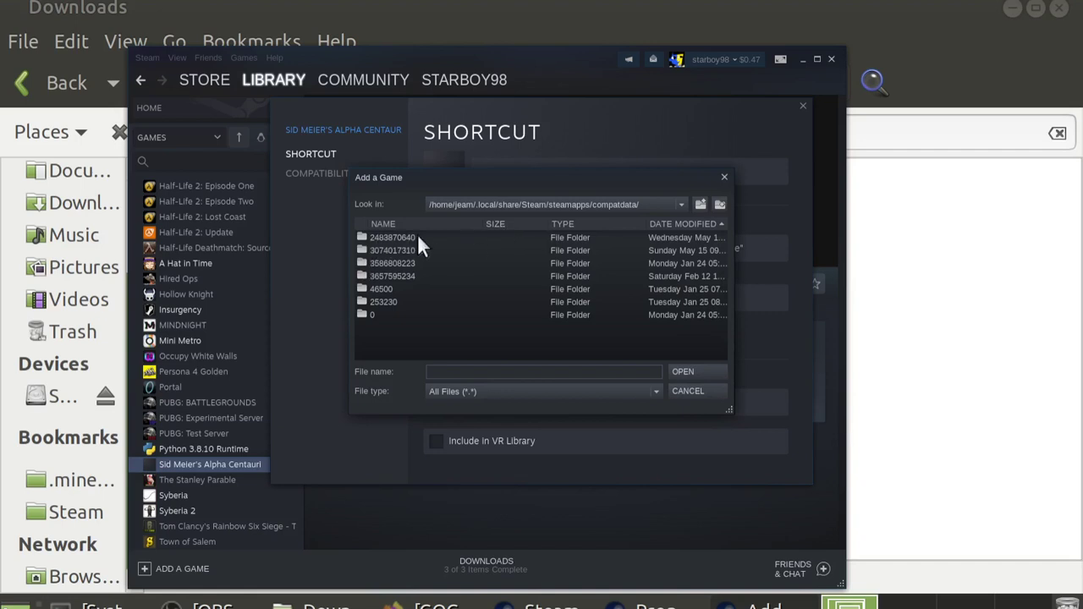
double_click(370, 237)
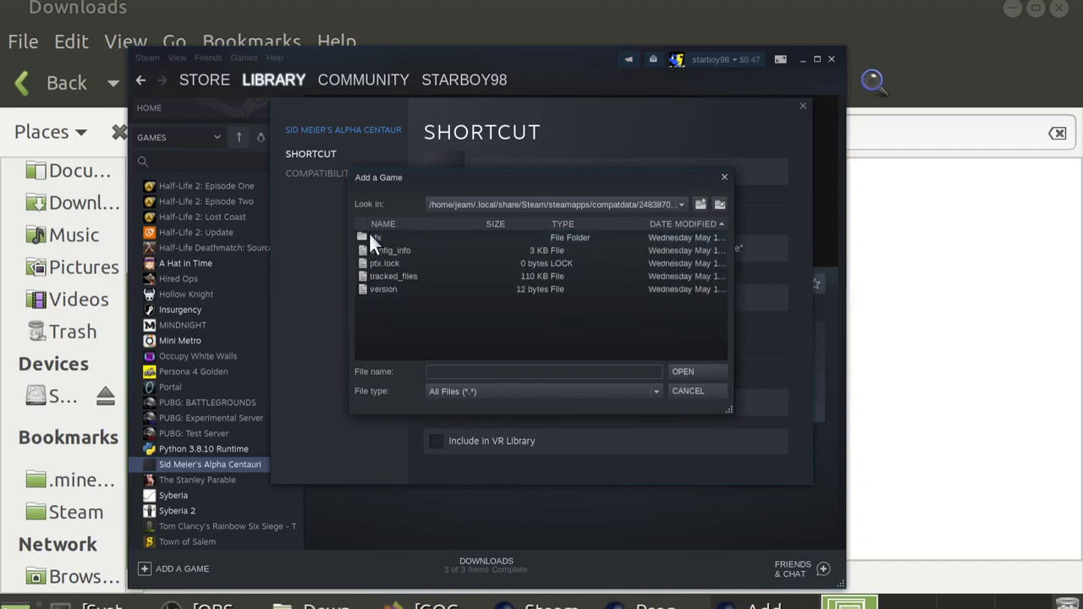
double_click(378, 237)
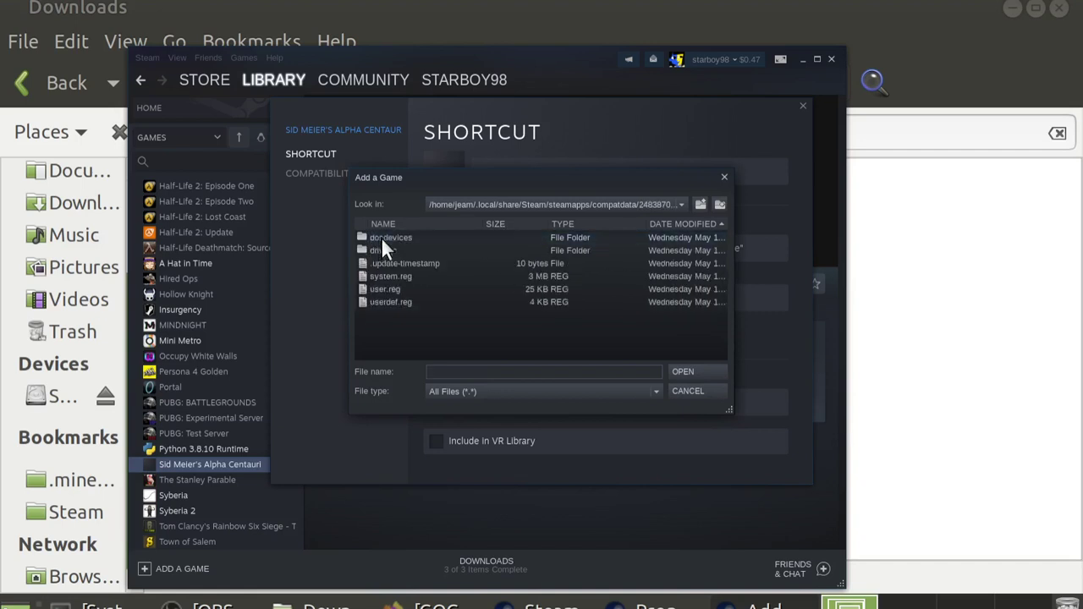
double_click(389, 250)
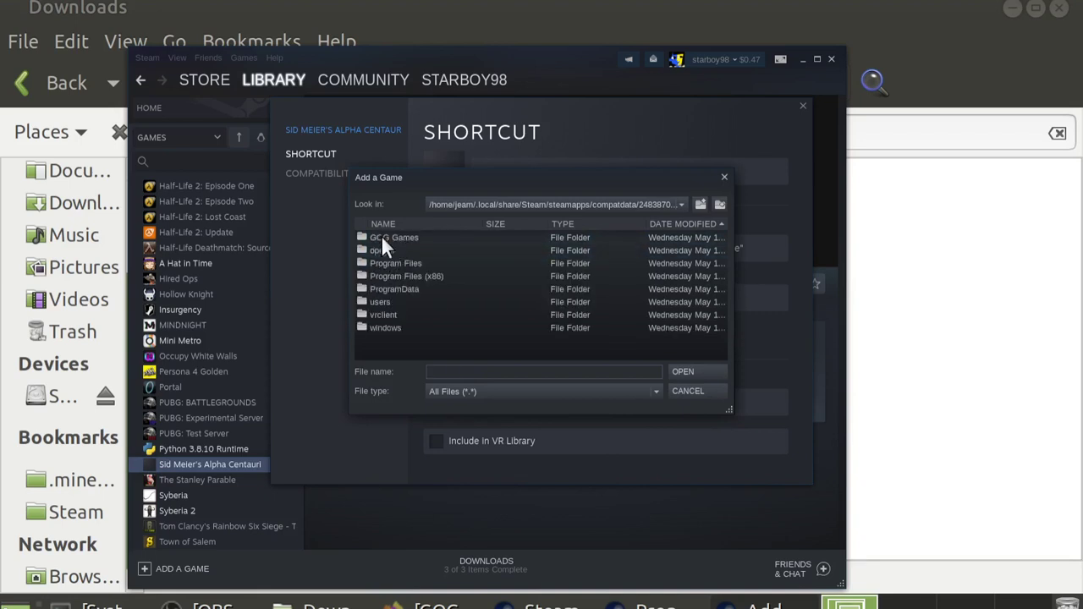
double_click(380, 236)
double_click(397, 237)
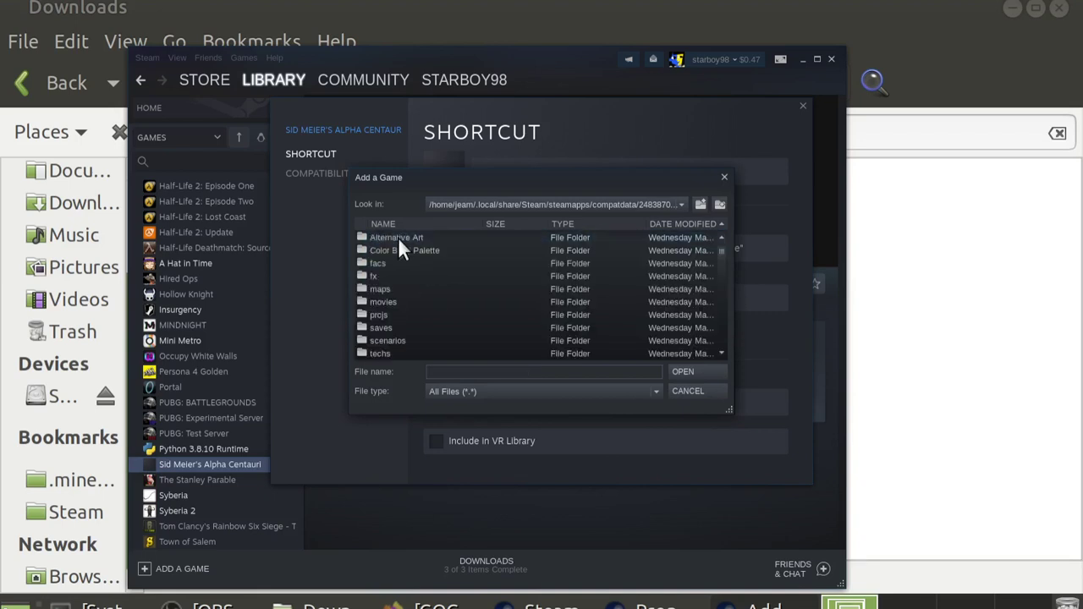
Choose axstart.exe as the shortcut's target and close the properties
click(471, 373)
scroll(488, 321, down, 4)
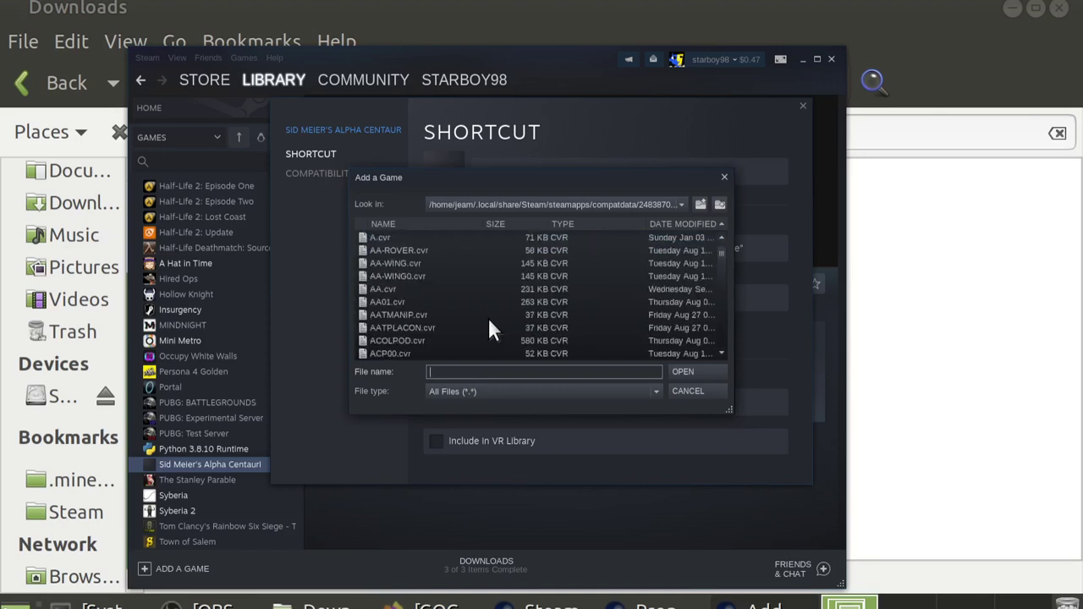
scroll(489, 322, down, 5)
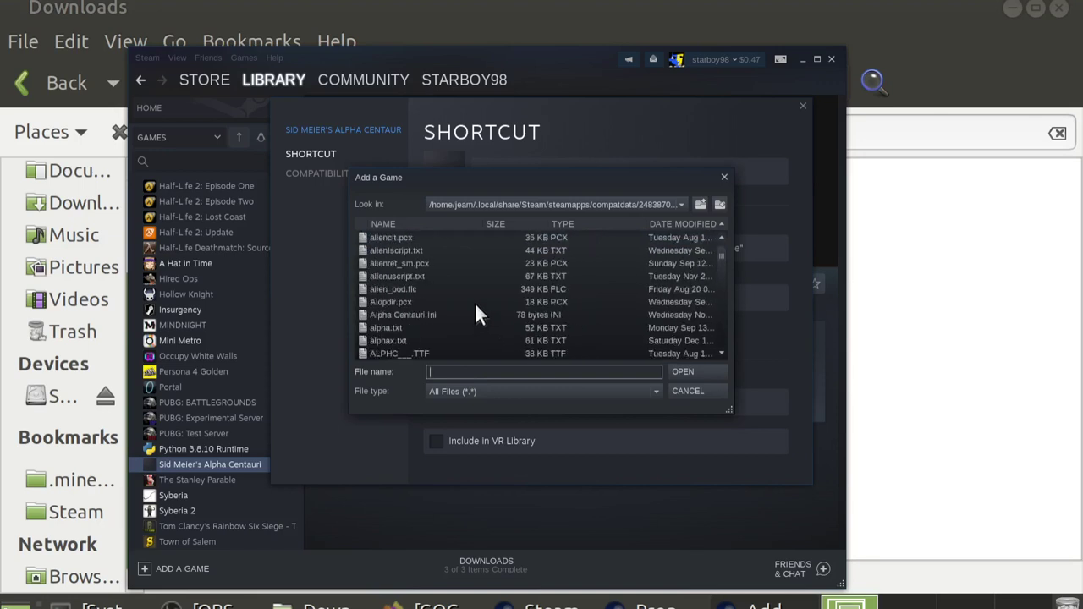
text(axstart.exe)
click(683, 372)
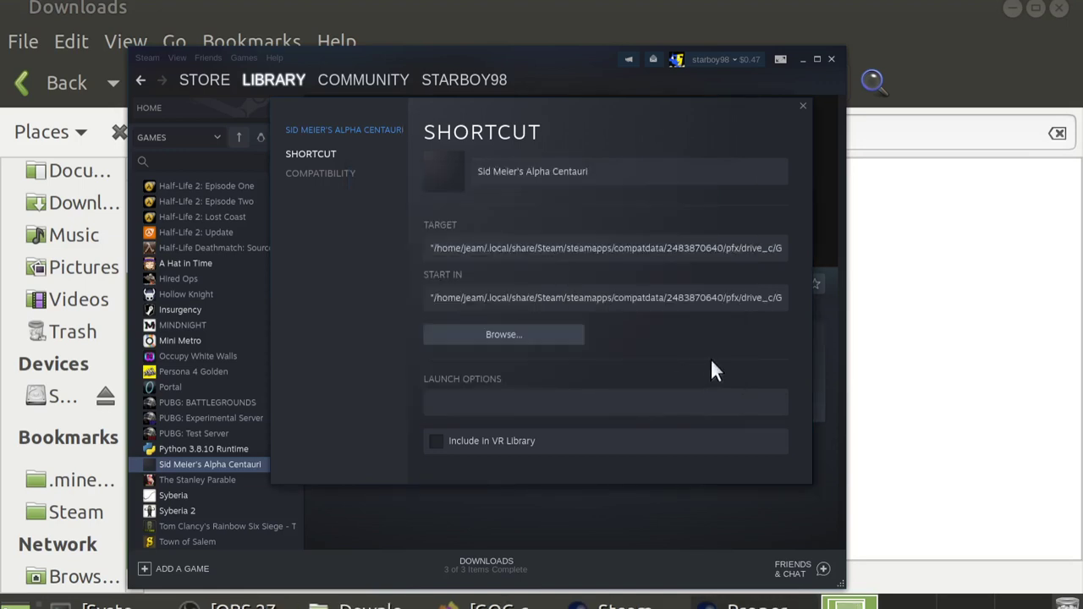
click(802, 106)
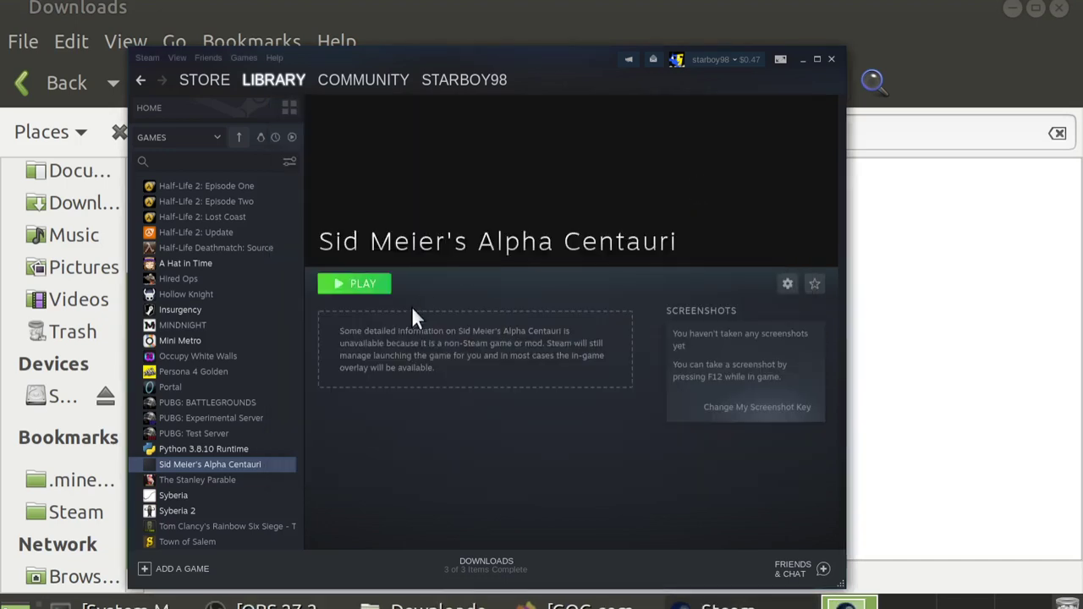
Launch Sid Meier's Alpha Centauri from the library as a test and cancel out of its world selection screen
click(362, 285)
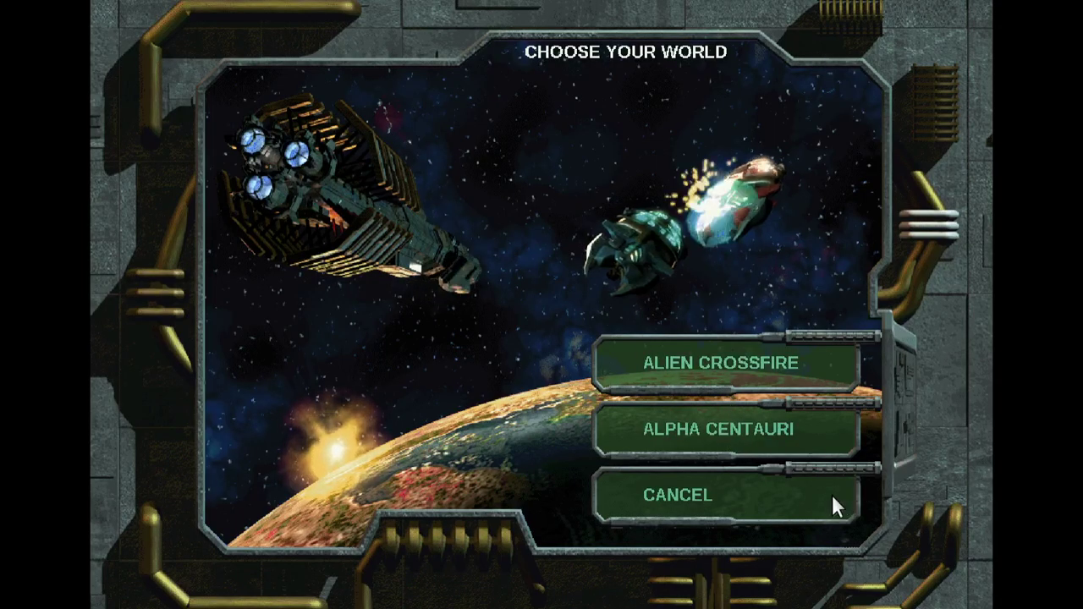
click(730, 502)
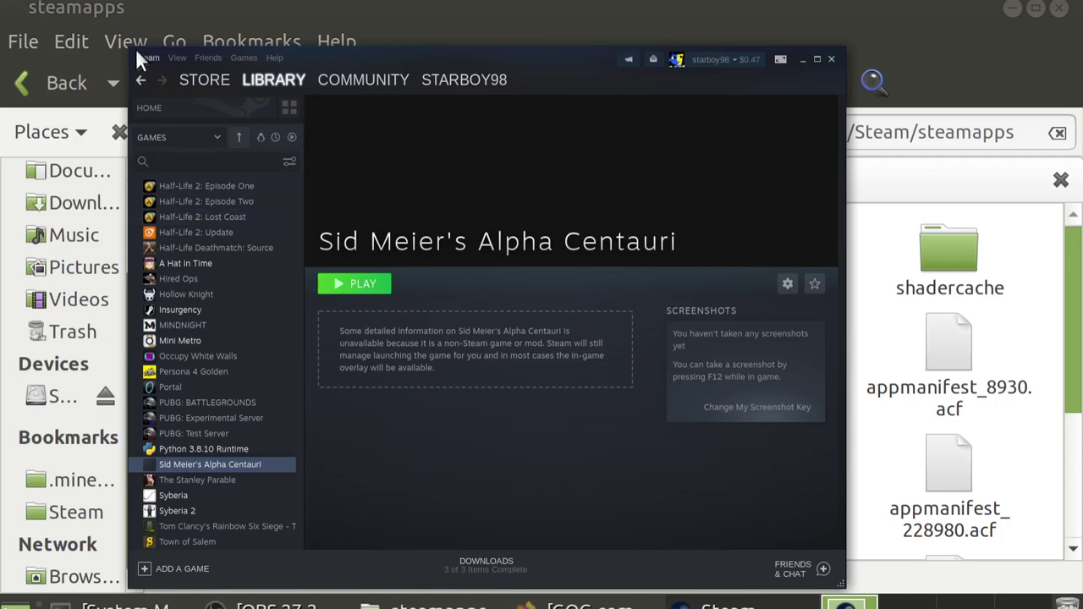
click(150, 17)
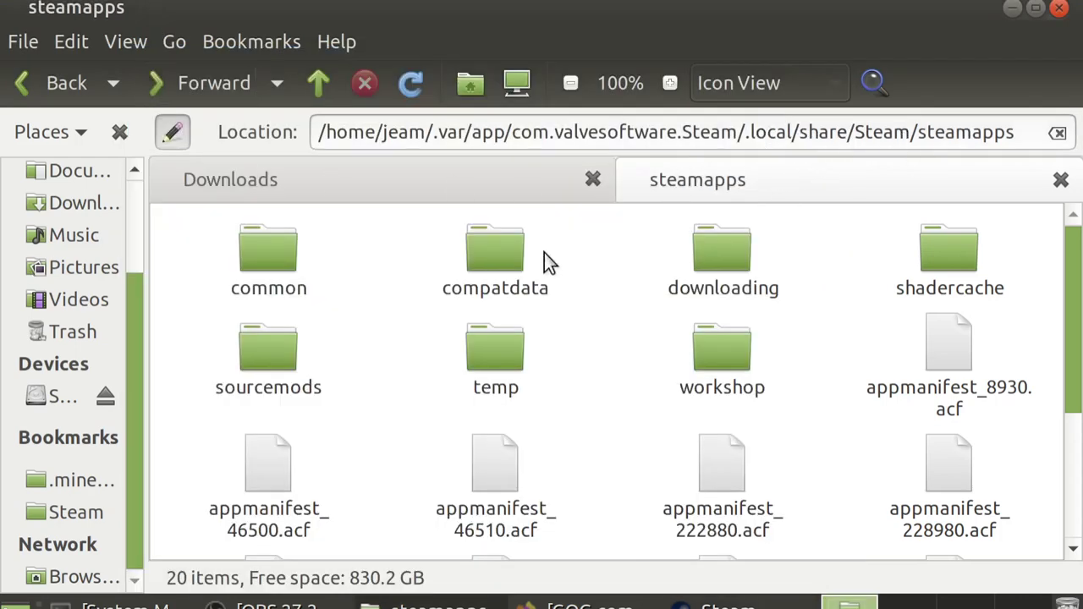
double_click(489, 261)
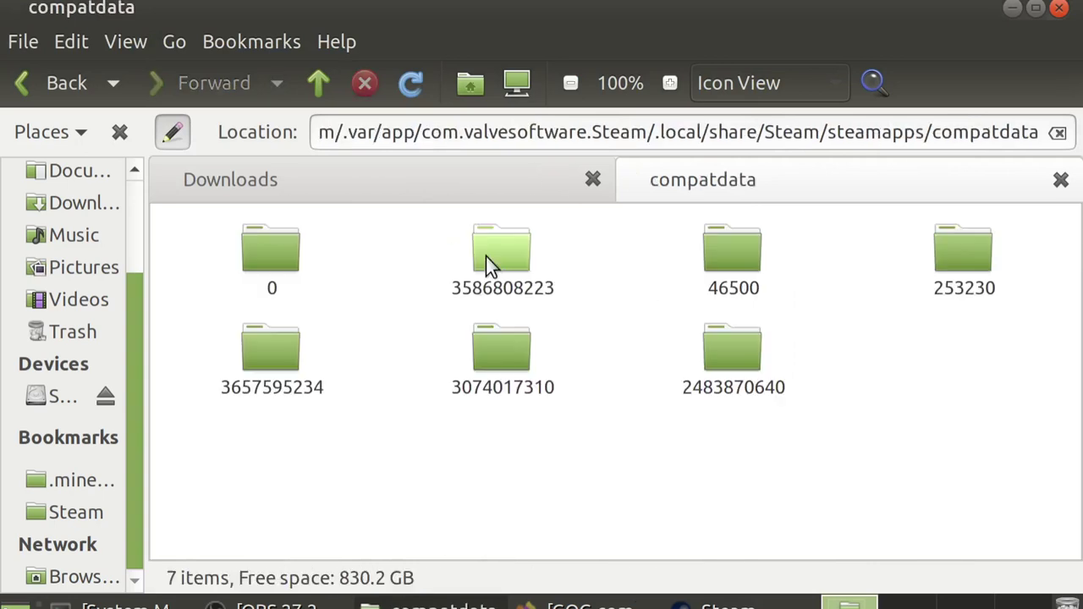
double_click(736, 348)
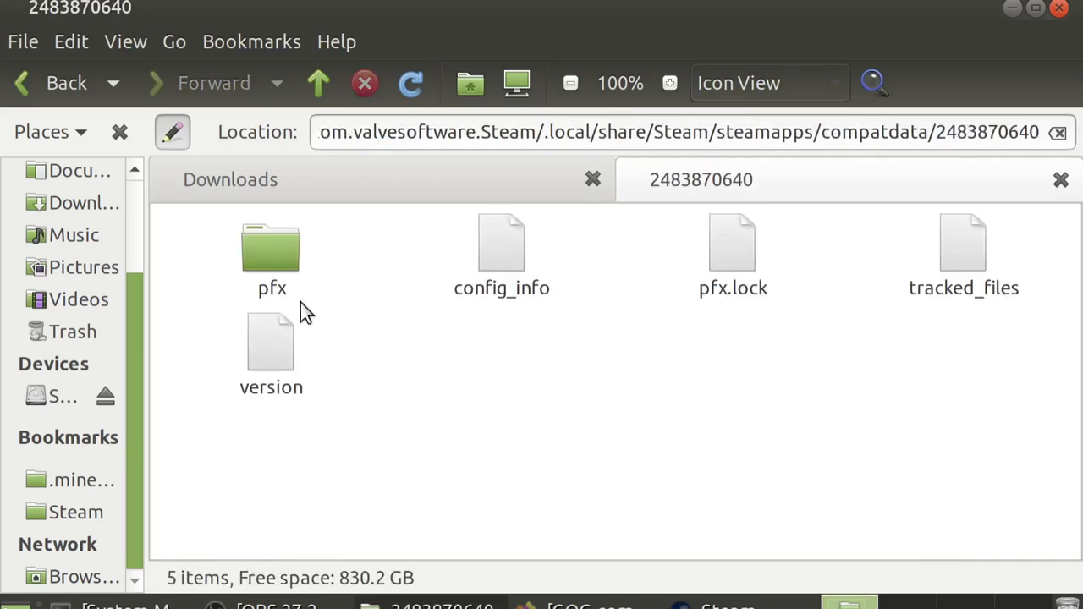
double_click(274, 234)
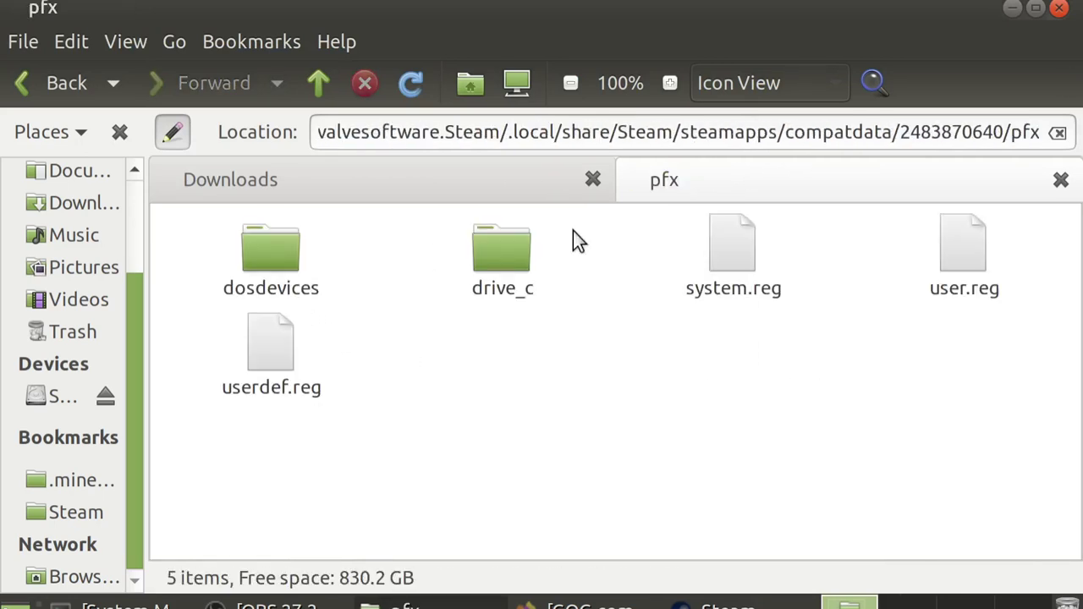
double_click(474, 245)
double_click(262, 261)
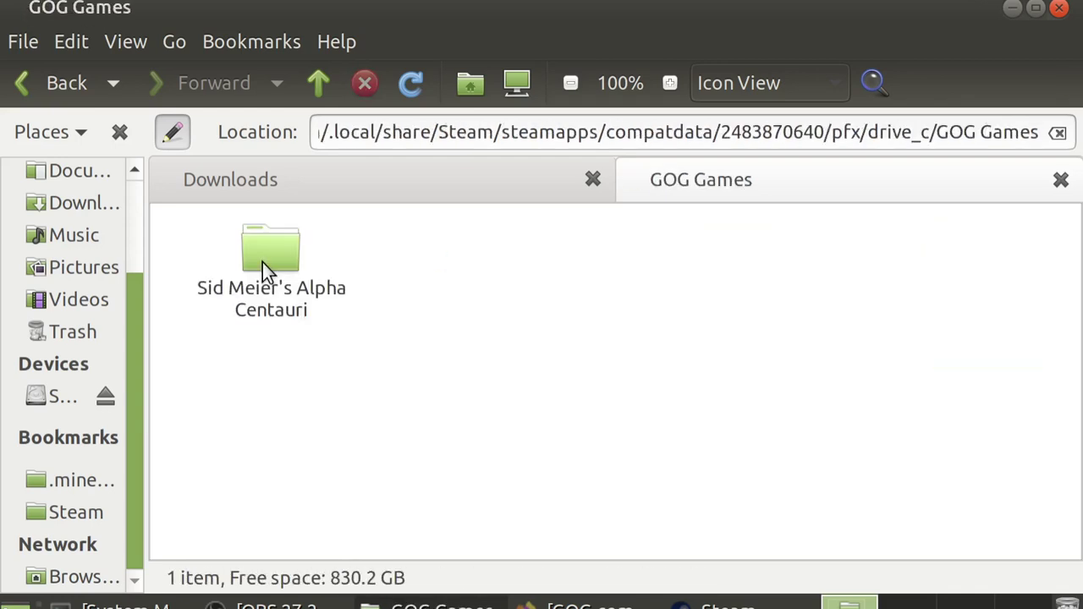
double_click(262, 262)
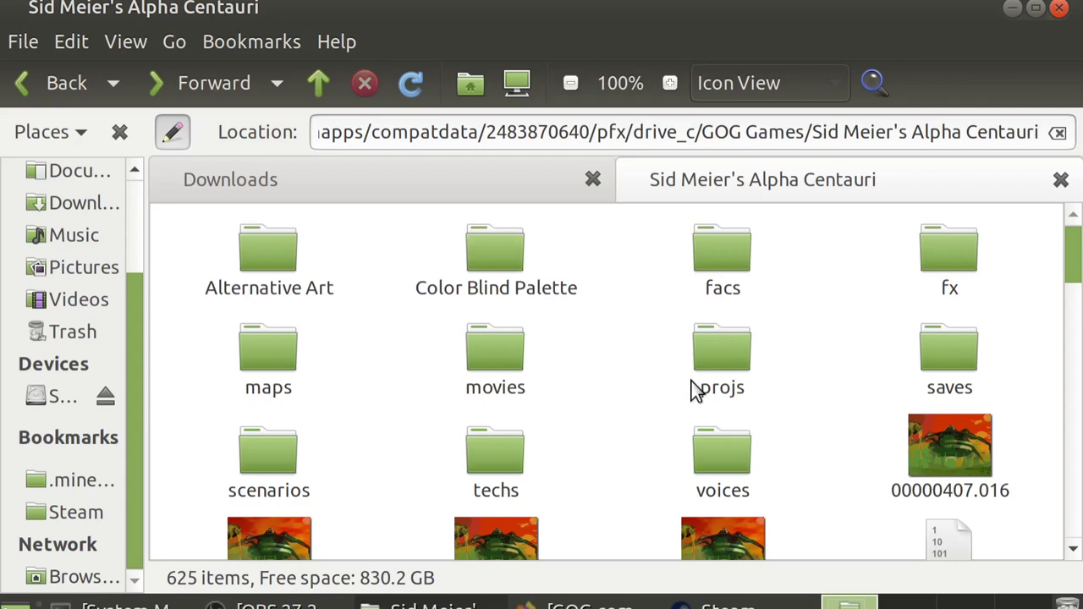
Examine the settings in Alpha Centauri.Ini in the text editor, close the file, and switch back to Steam
scroll(672, 372, down, 5)
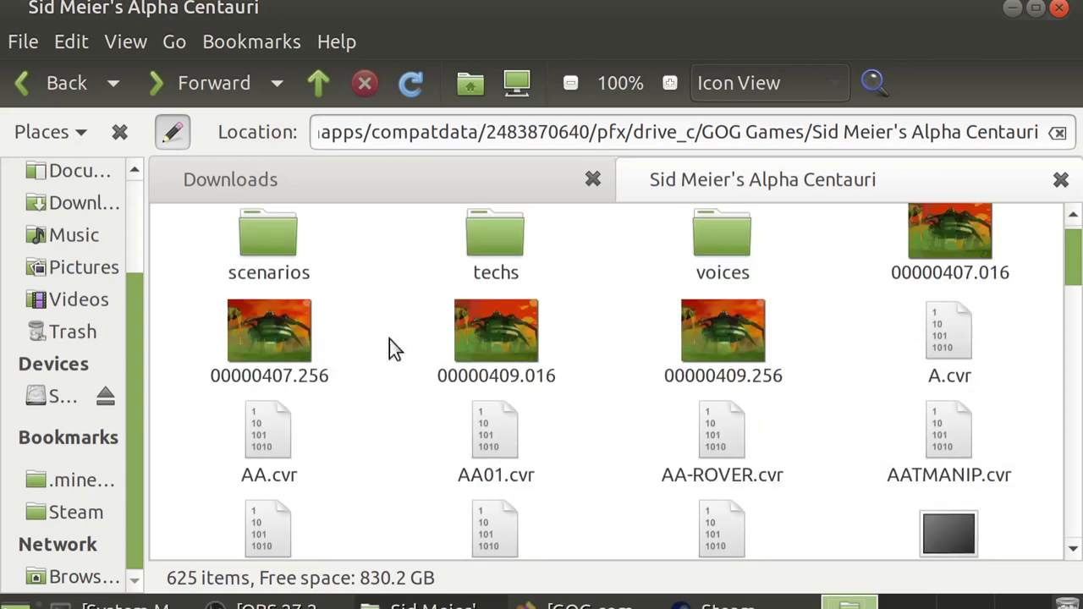
scroll(817, 360, down, 5)
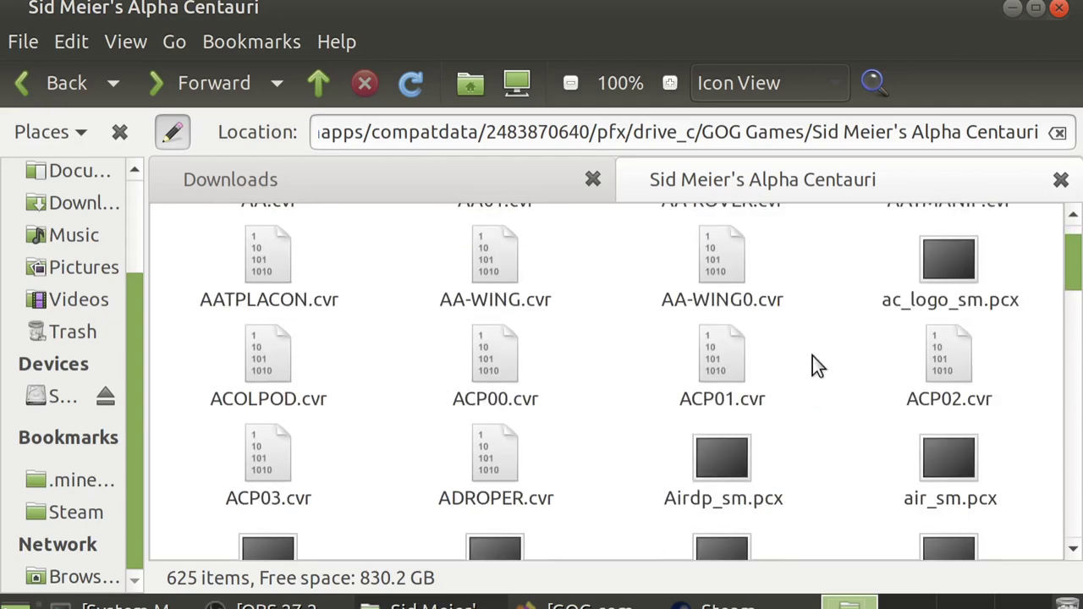
scroll(725, 449, down, 8)
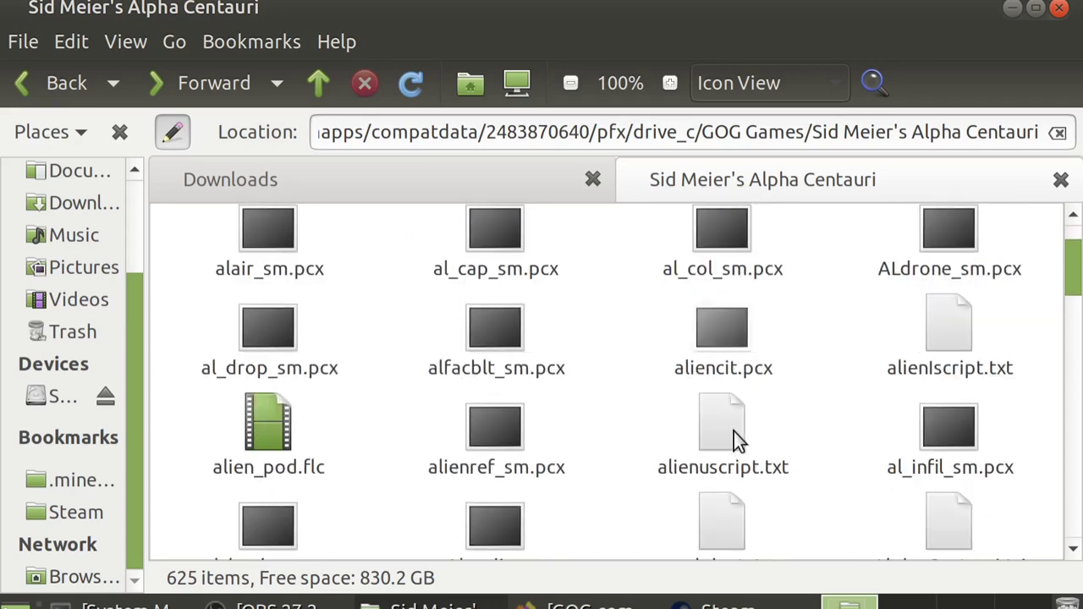
click(948, 397)
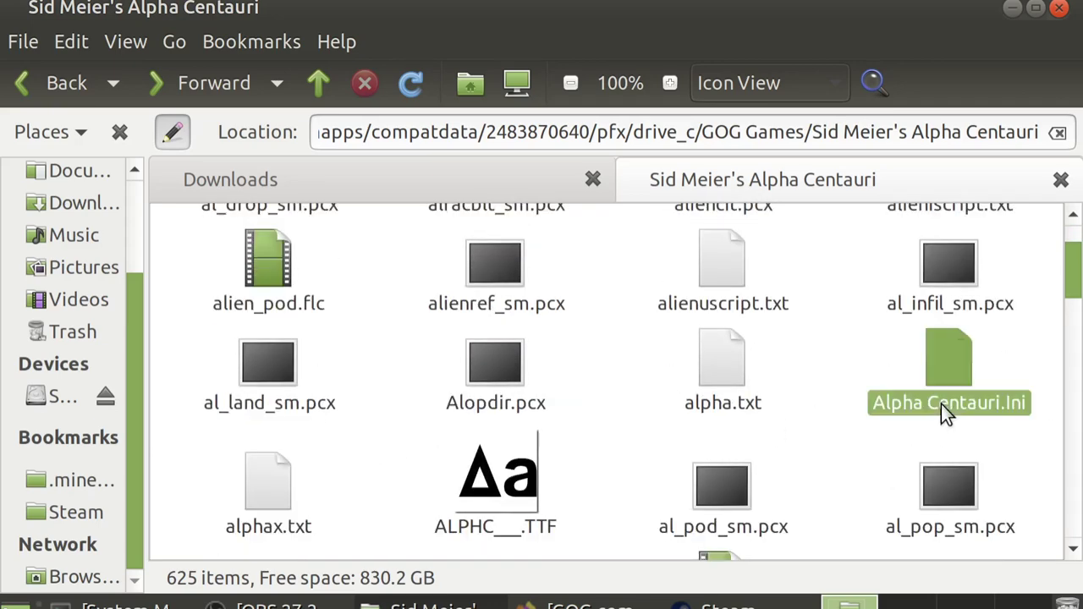
right_click(941, 403)
click(744, 138)
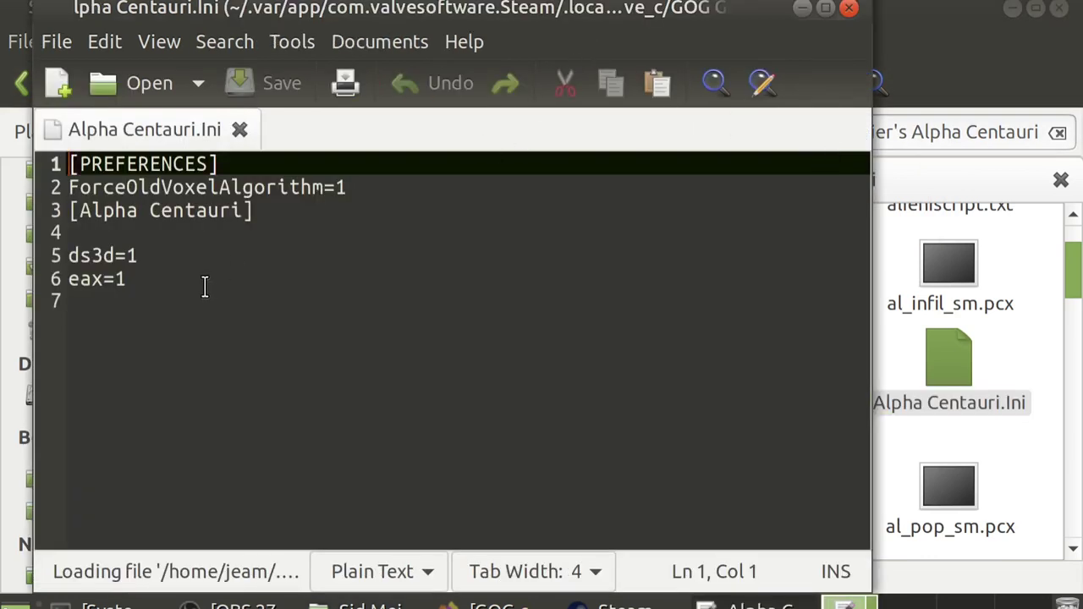
key(alt)
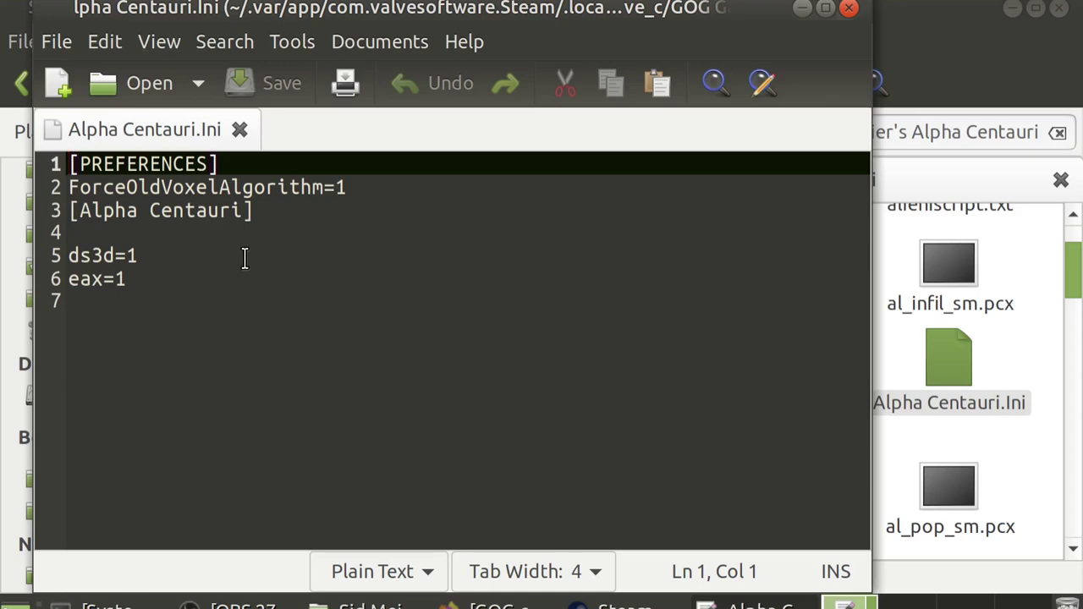
key(alt+F4)
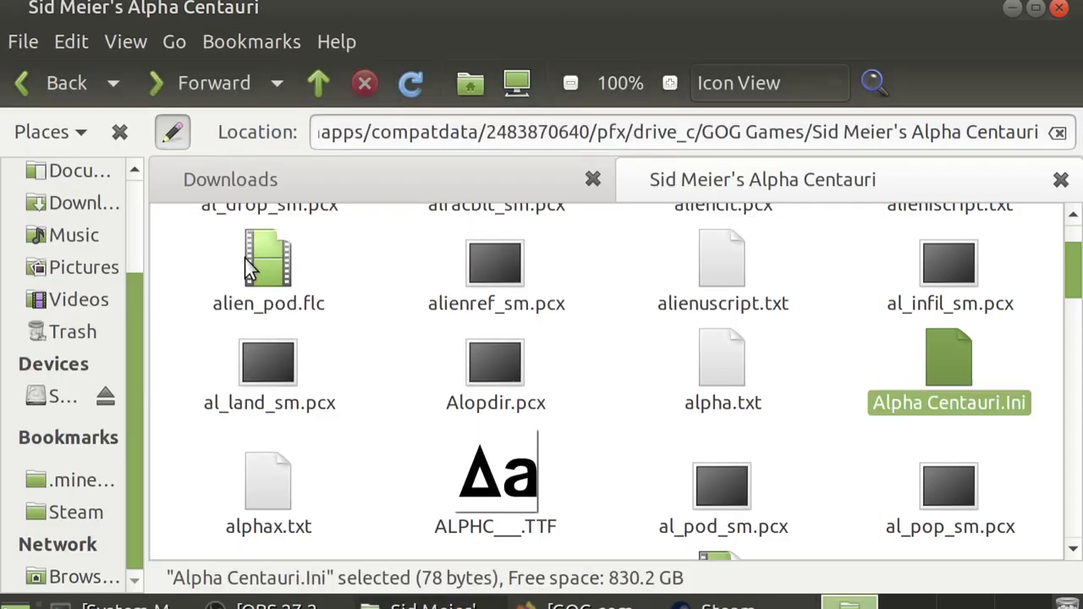
click(711, 605)
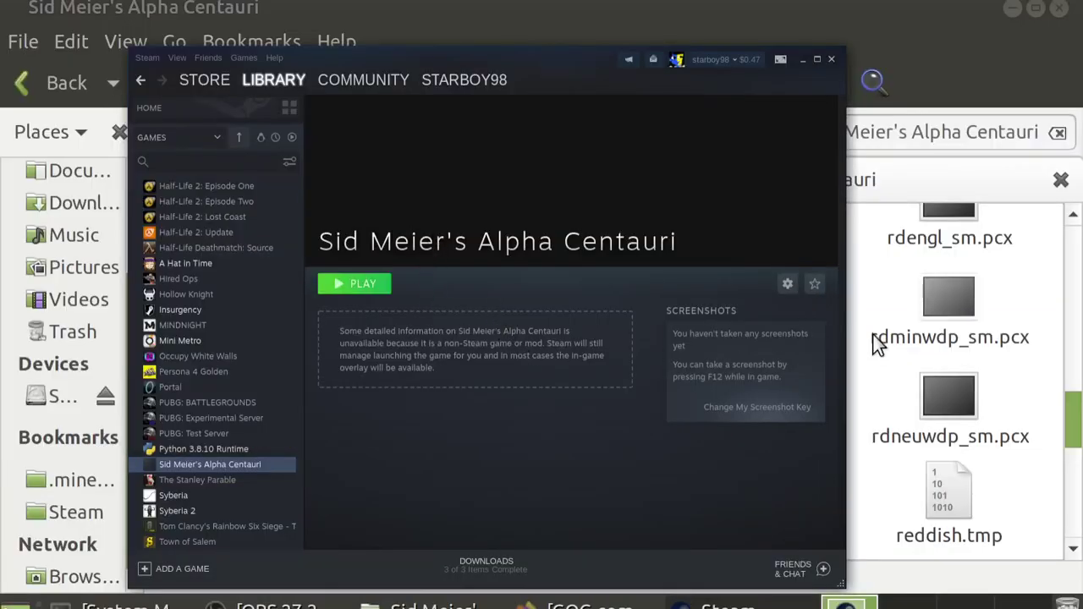
Switch to the file manager and open Alpha Centauri.Ini from the game folder in the text editor
click(850, 293)
scroll(853, 298, up, 5)
scroll(854, 300, up, 15)
scroll(825, 289, up, 15)
scroll(877, 463, up, 4)
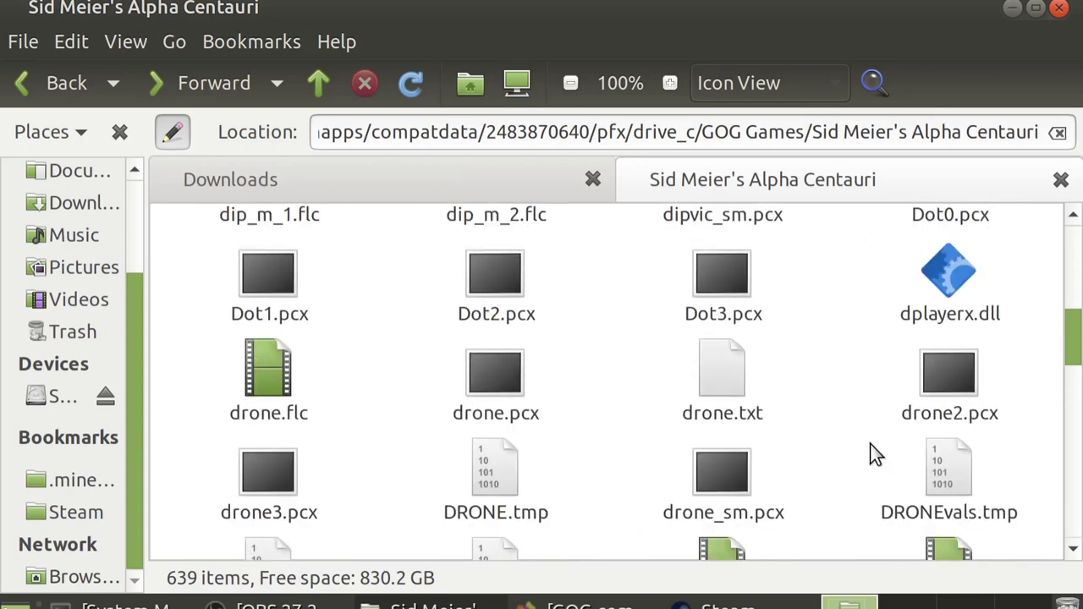
scroll(859, 442, up, 3)
right_click(937, 351)
click(737, 135)
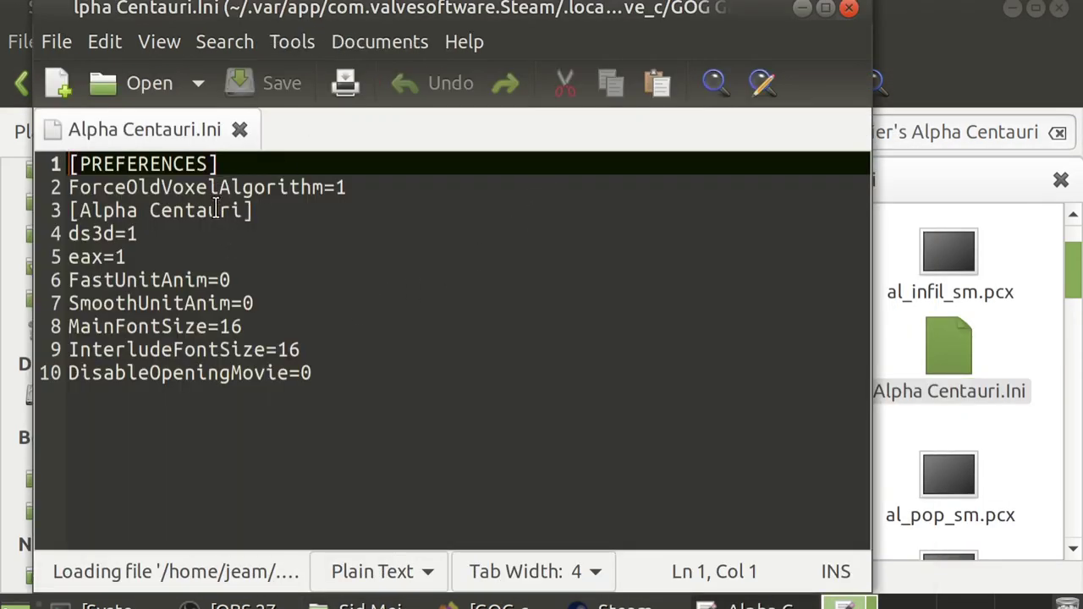
Add the line DirectDraw=0 directly below the [Alpha Centauri] heading, save the file, and close the text editor
click(285, 211)
key(Return)
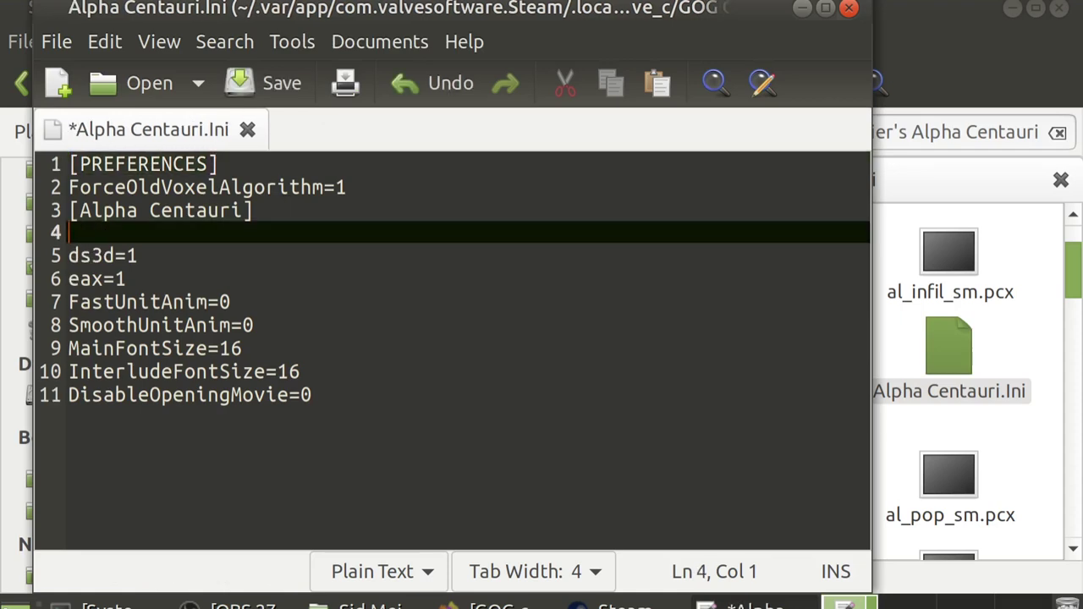
text(DirectDraw)
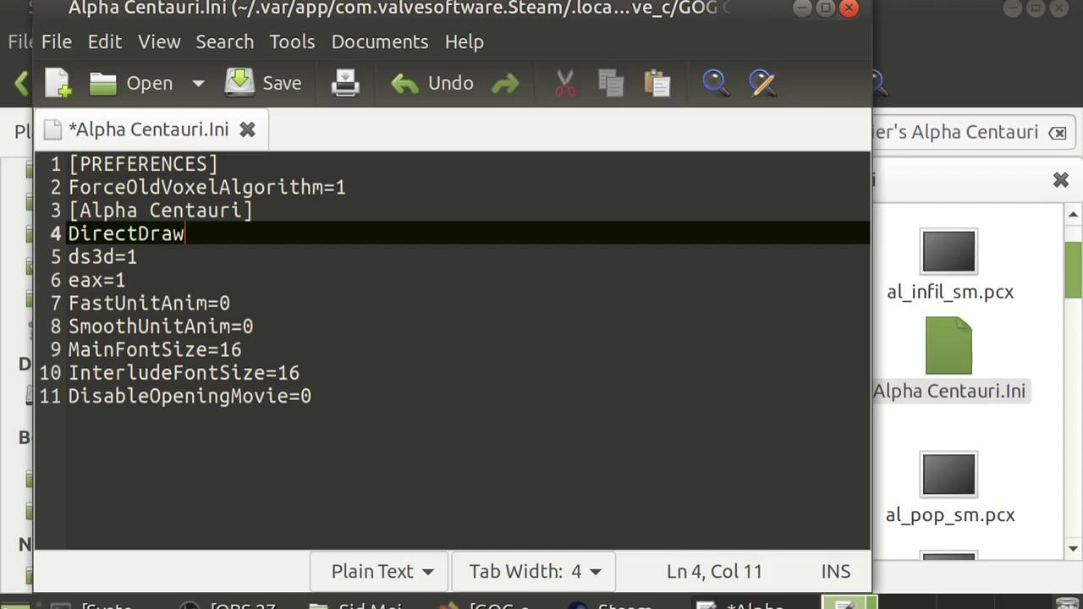
key(Home)
key(Right)
key(End)
key(Left)
key(Left)
key(shift+Left)
key(shift+Left)
key(End)
text(=0)
key(ctrl+s)
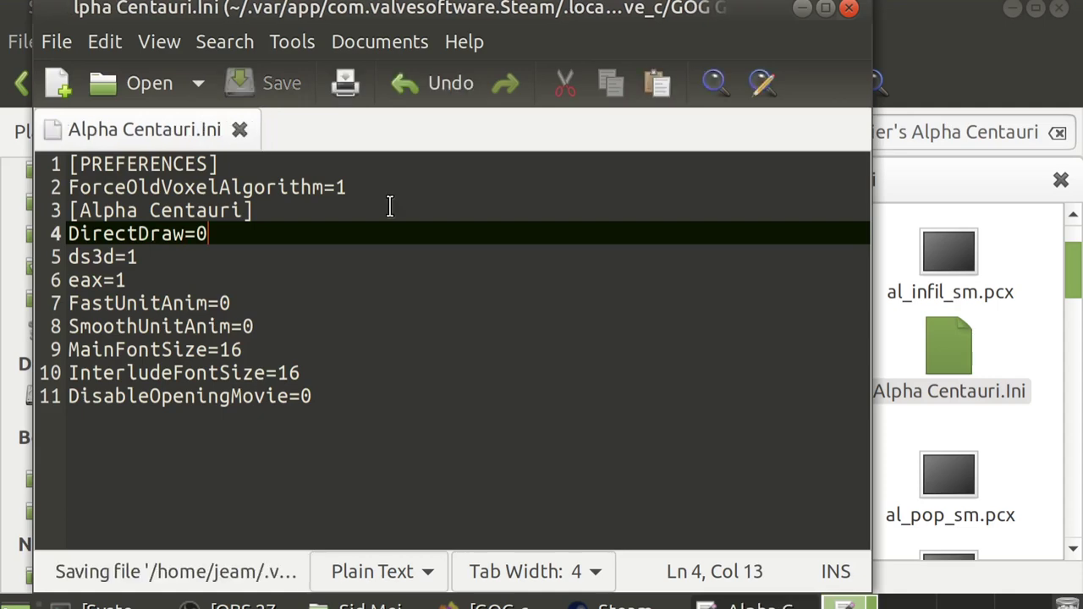
key(ctrl+q)
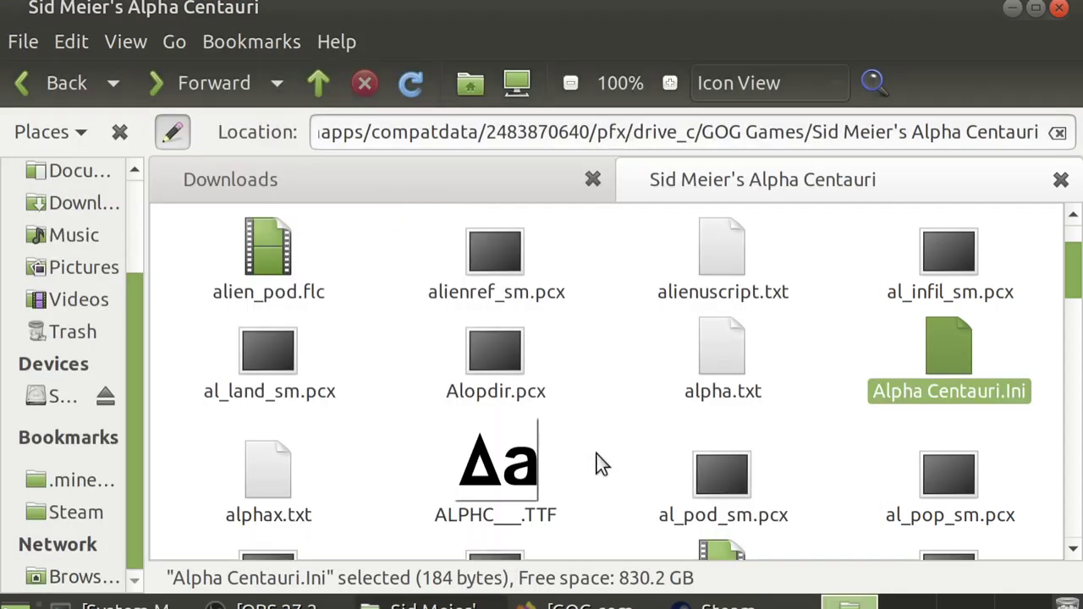
Switch to Steam and set the icon of the Sid Meier's Alpha Centauri shortcut to gfw_high.ico, with the file type set to All Files
mouse_move(715, 602)
click(733, 516)
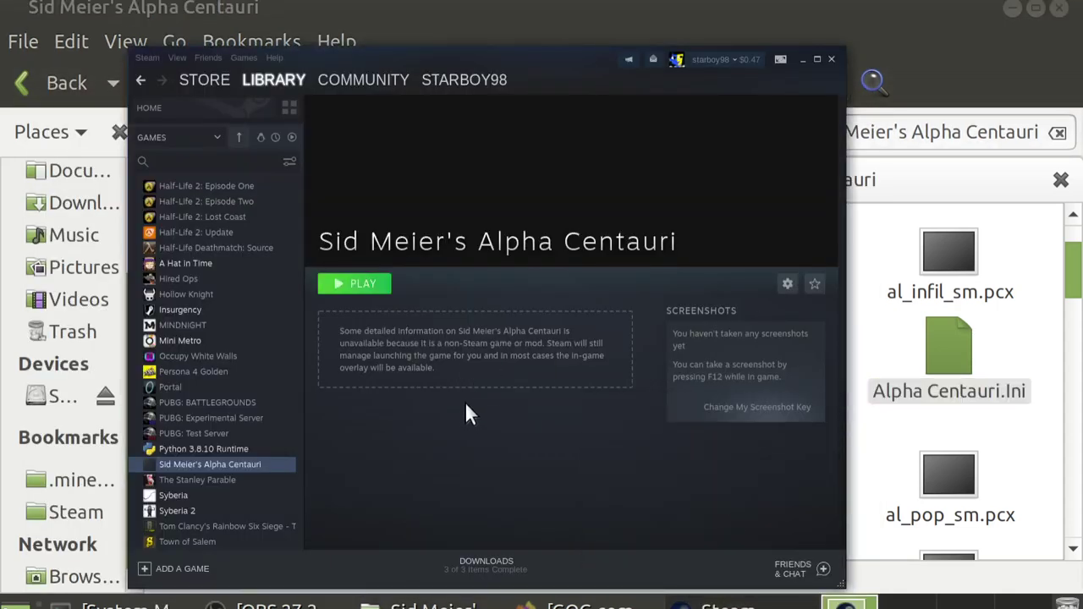
right_click(263, 466)
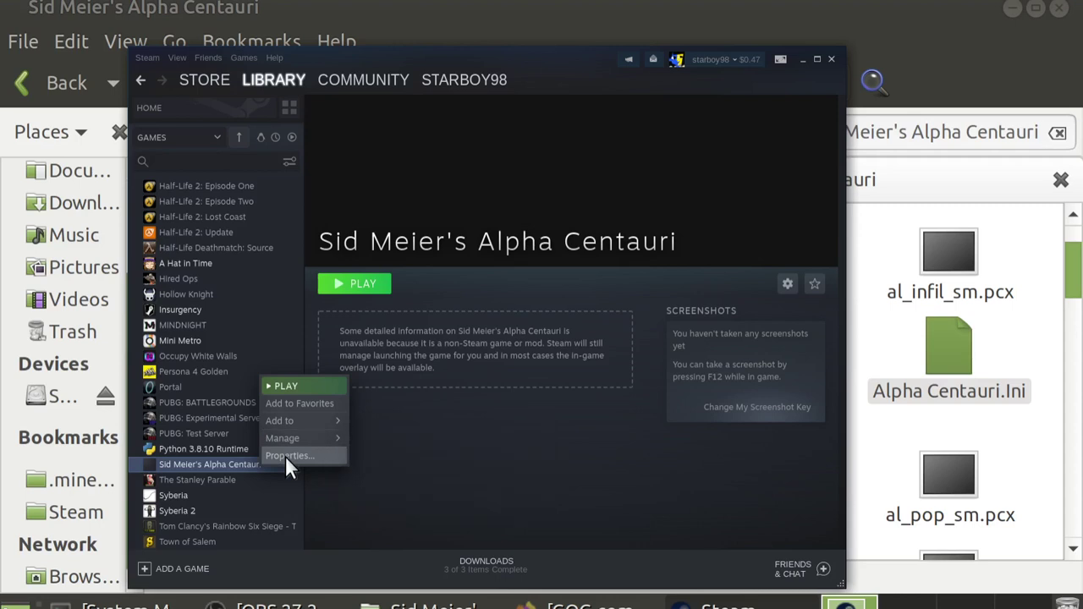
click(286, 456)
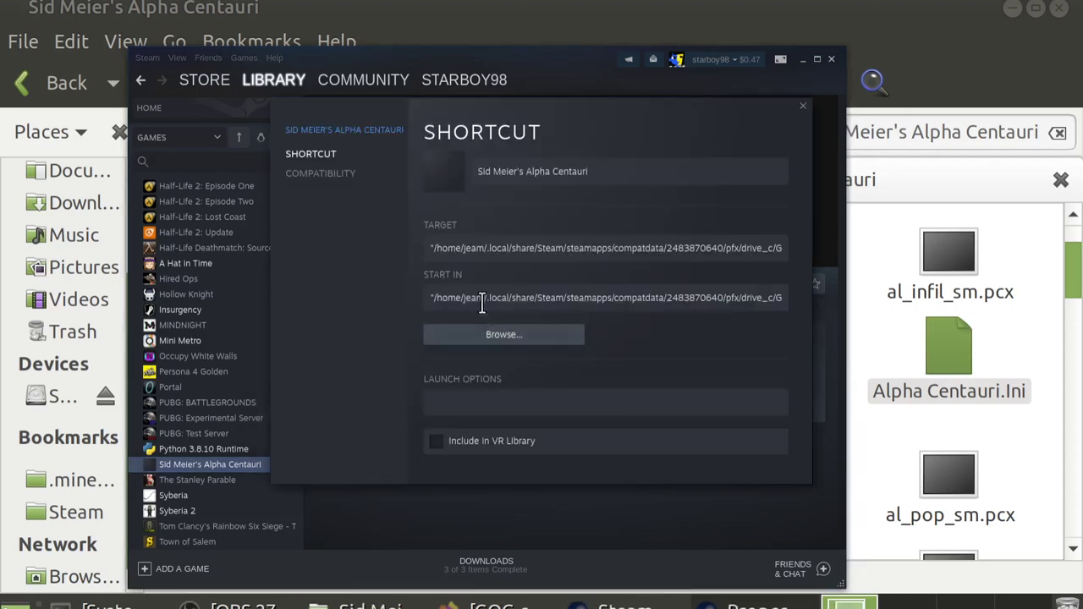
click(452, 178)
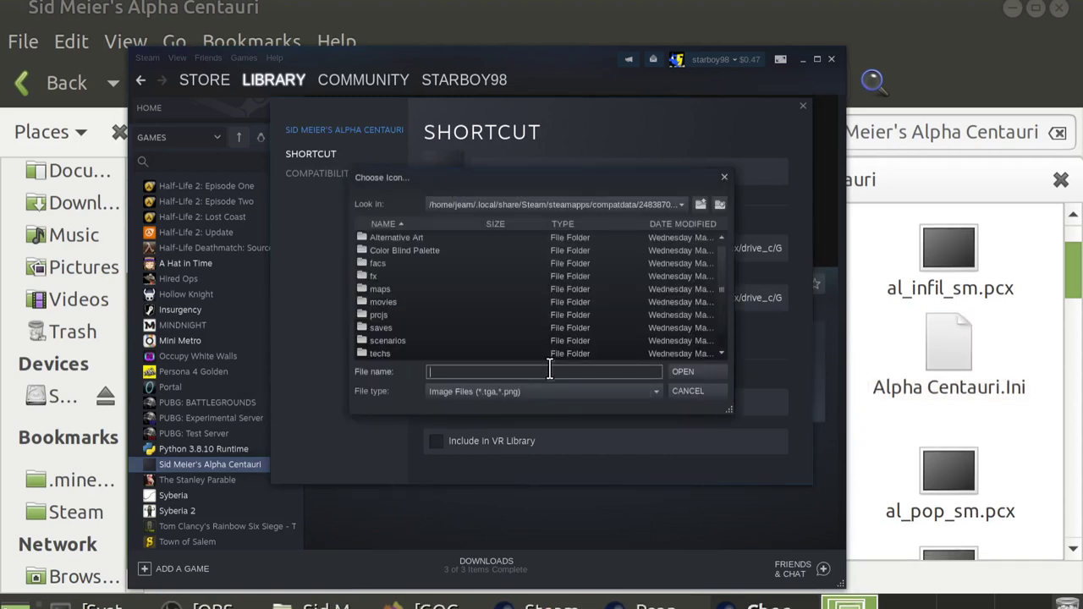
text(gfw_high.ico)
click(691, 372)
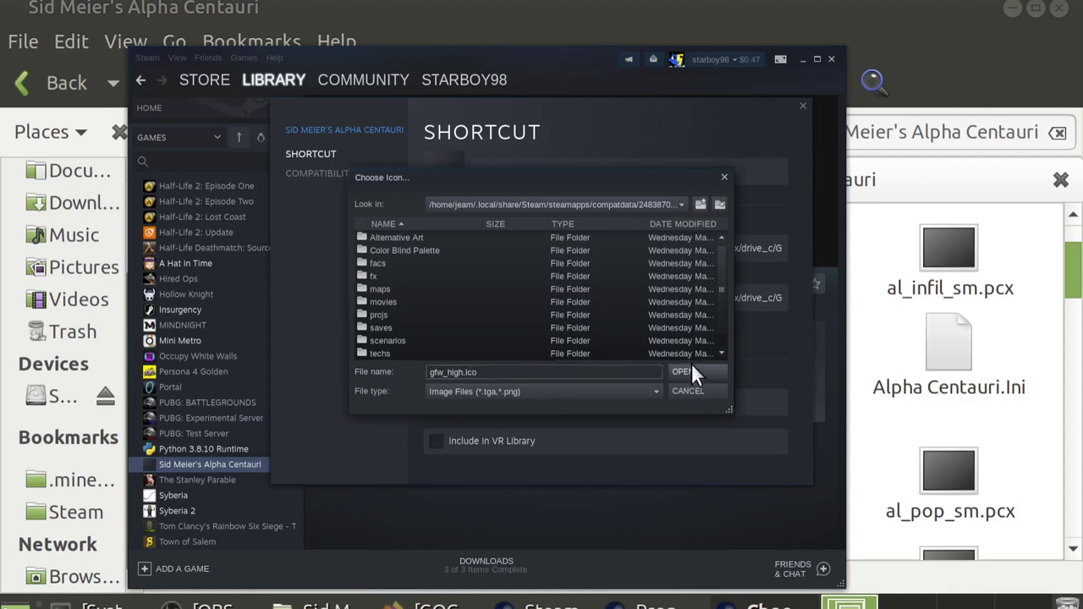
click(643, 392)
click(452, 408)
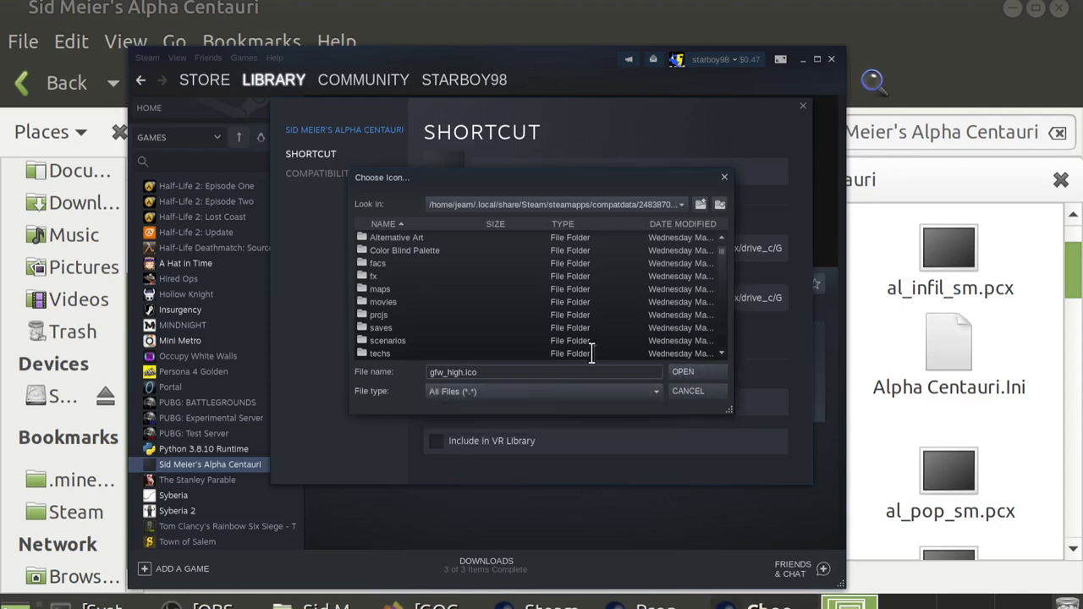
click(700, 372)
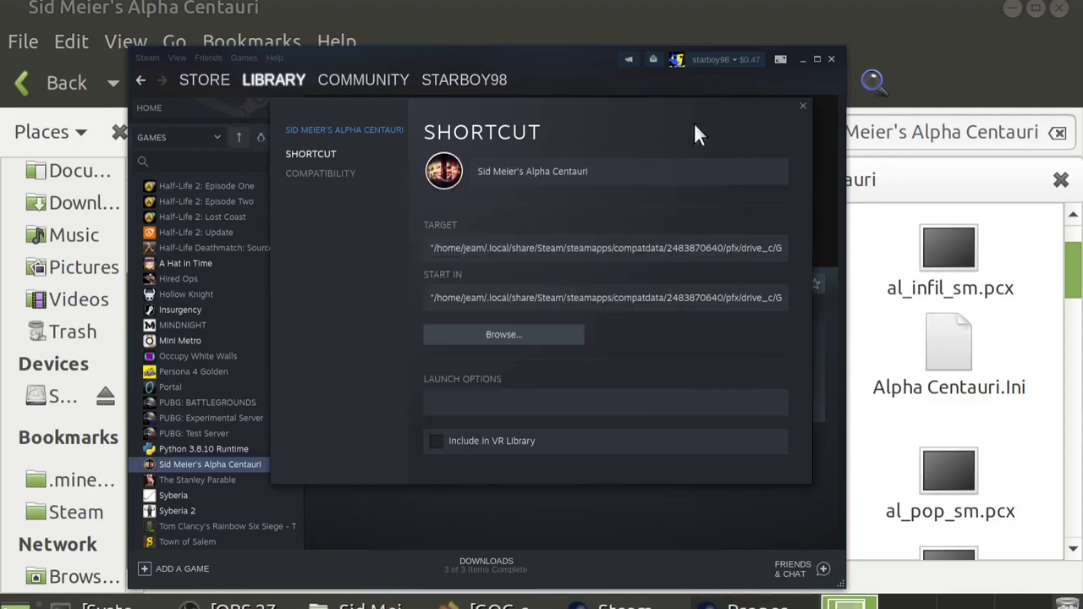
click(802, 106)
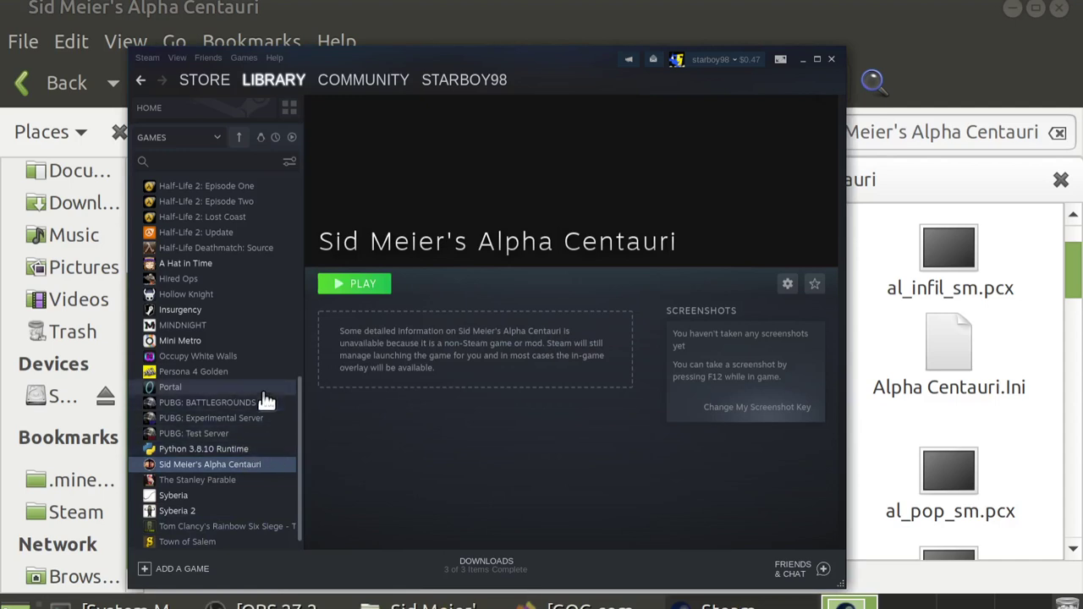
Add Sid Meier's Alpha Centauri to the library's favorites
scroll(260, 396, down, 1)
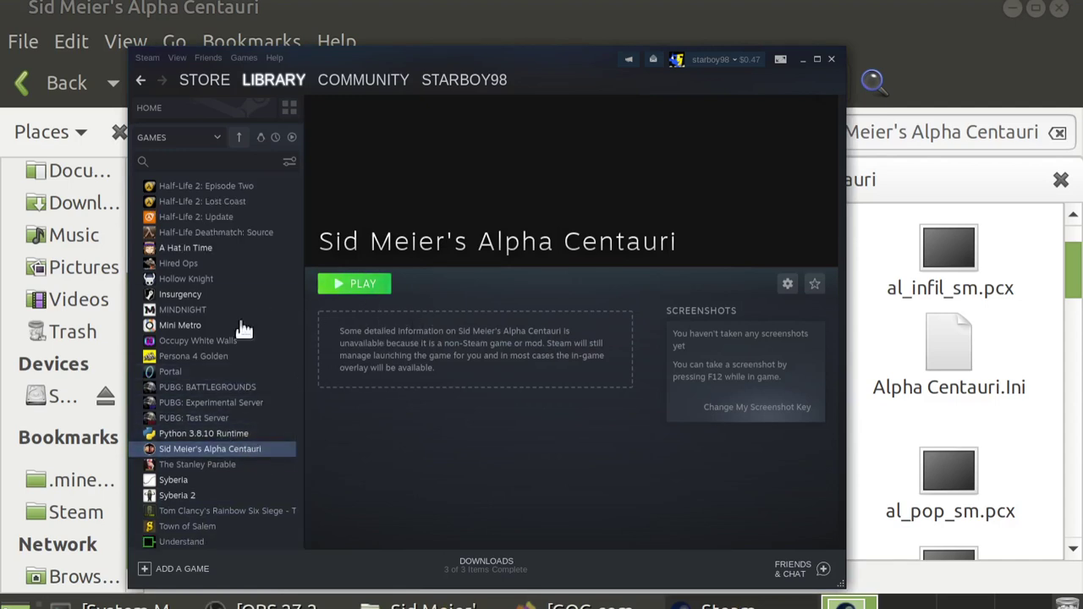
right_click(226, 461)
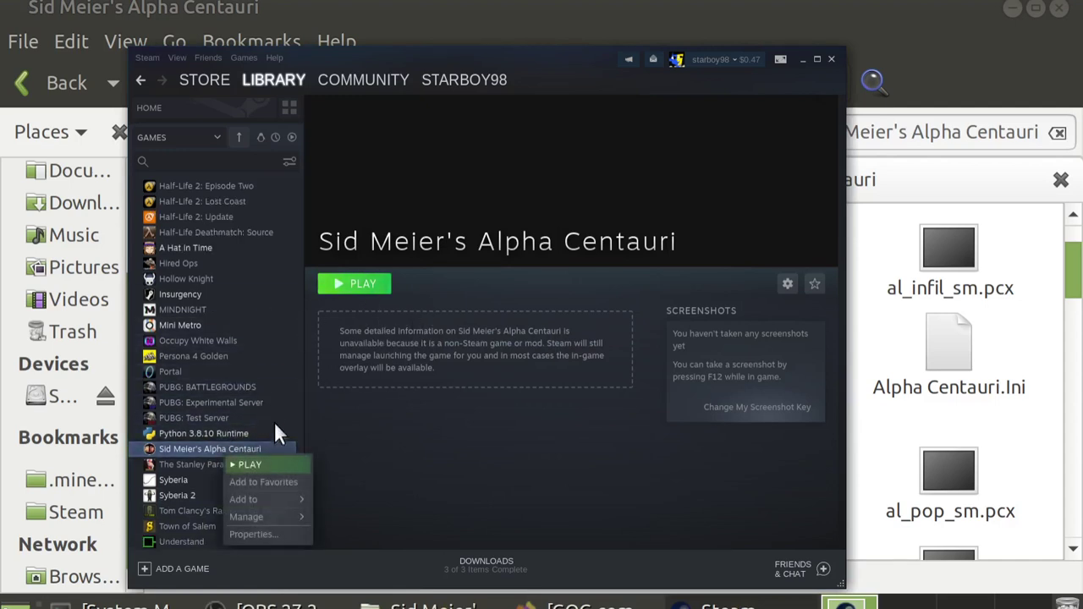
click(279, 483)
scroll(194, 409, up, 3)
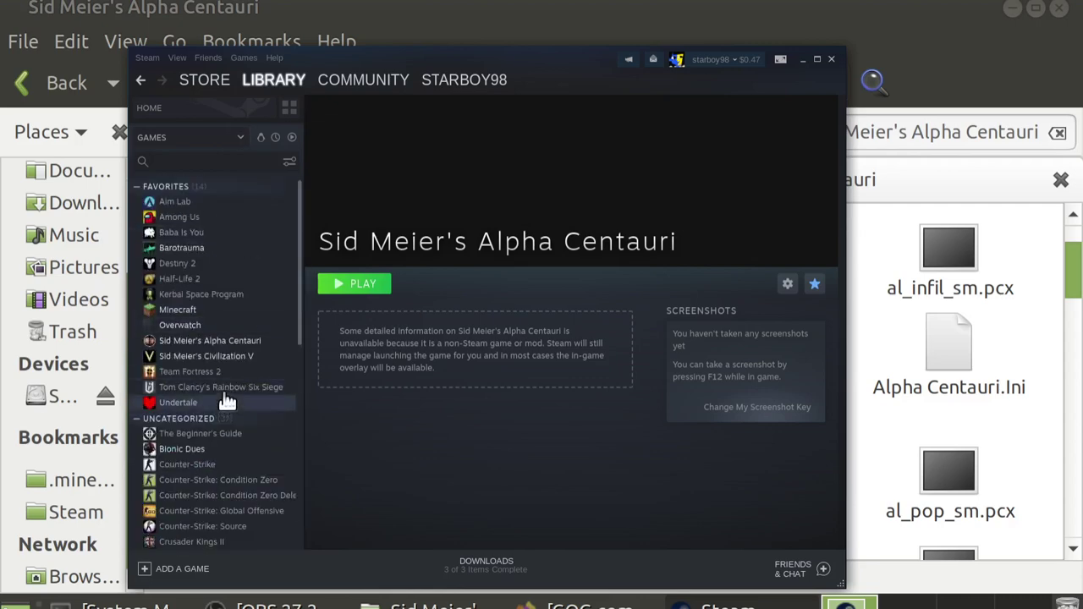